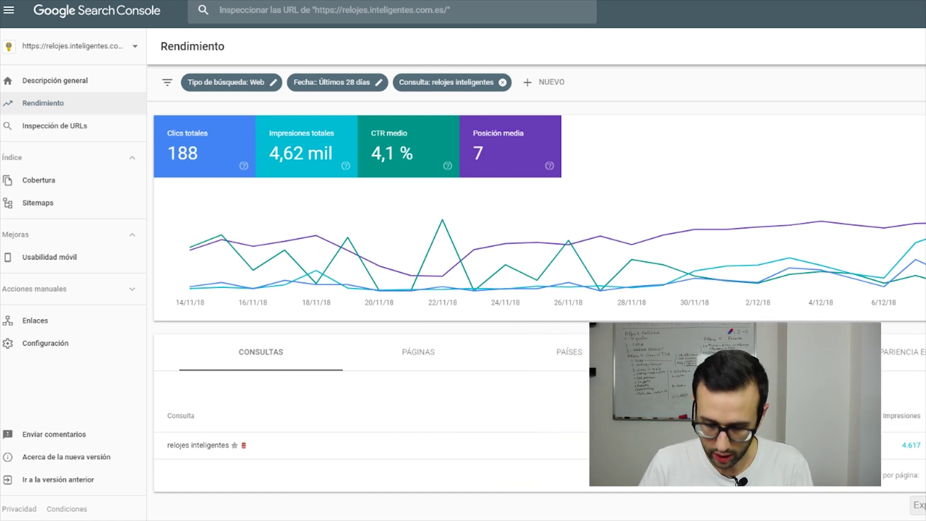
In SerpTrade's recommended clicks calculator, enter 9 daily clicks received for the keyword, calculate, and set the speed to Lento
{"action": "mouse_move", "coordinate": [691, 256]}
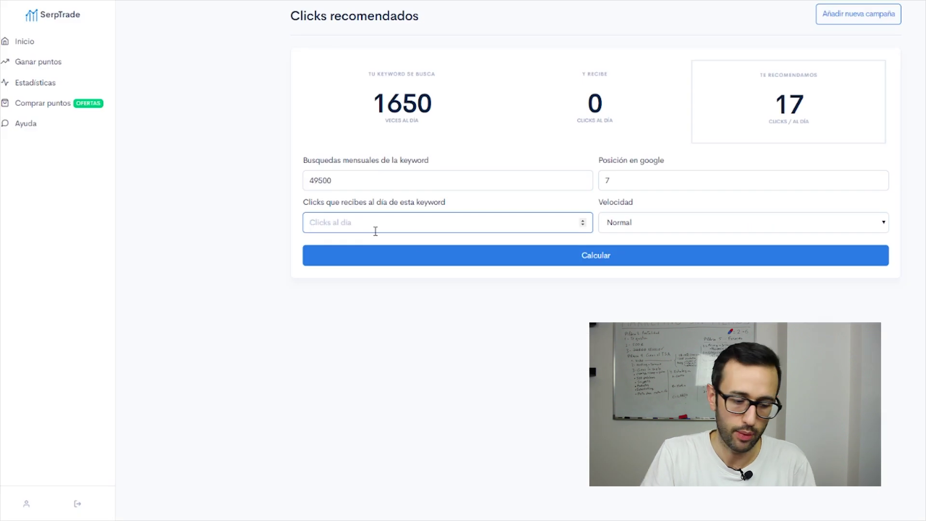
{"action": "type", "text": "9"}
{"action": "left_click", "coordinate": [527, 263]}
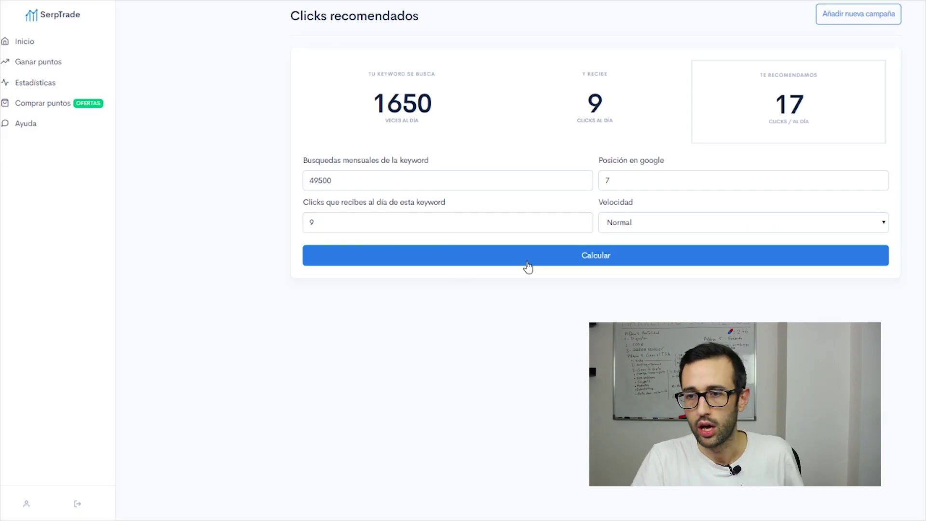
{"action": "left_click", "coordinate": [667, 223]}
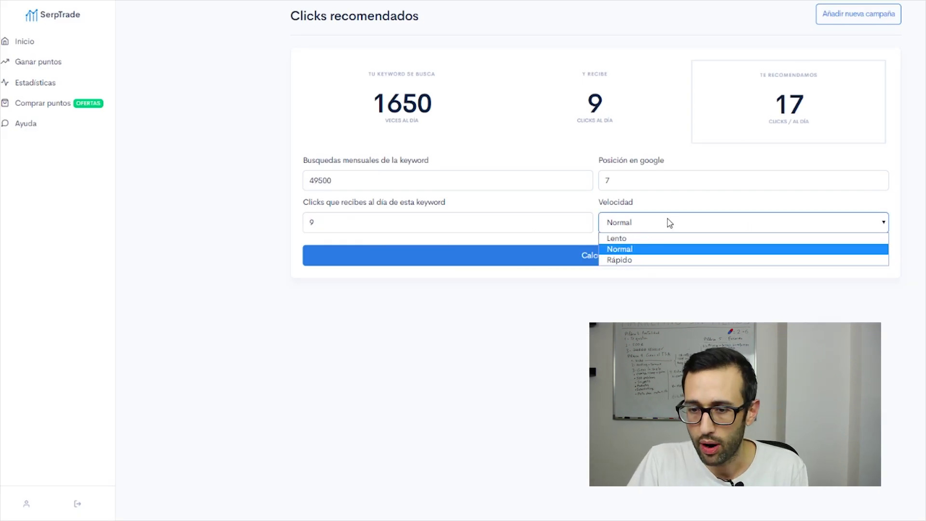
{"action": "left_click", "coordinate": [643, 238]}
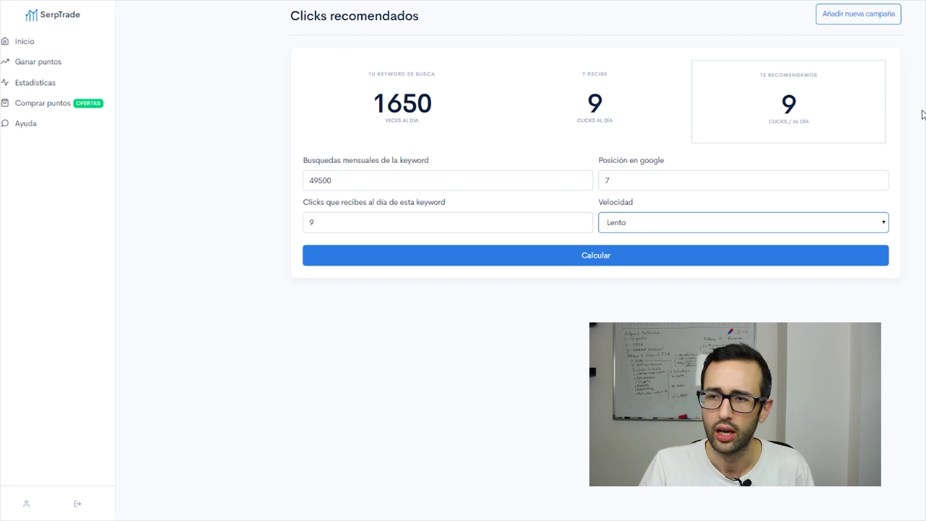
Start a new campaign for the keyword "relojes inteligentes" and continue to the URL stage
{"action": "left_click", "coordinate": [868, 13]}
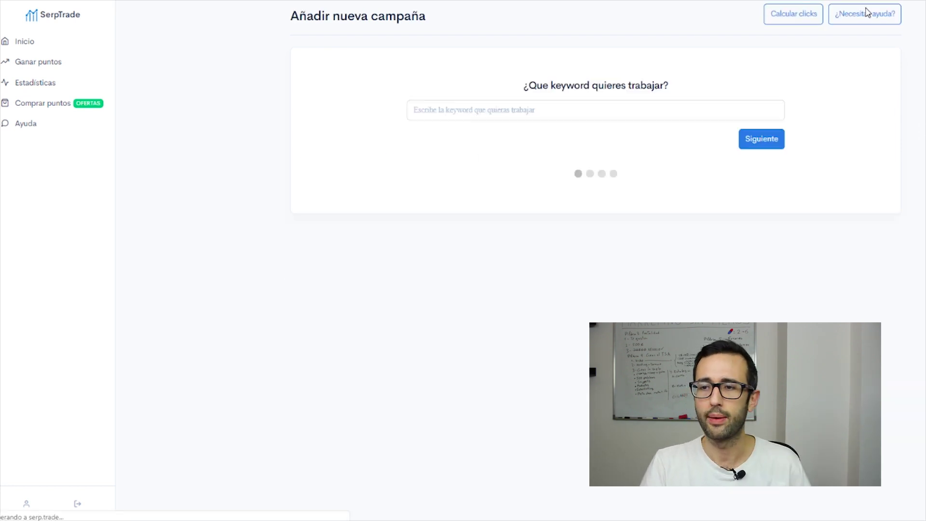
{"action": "left_click", "coordinate": [544, 116]}
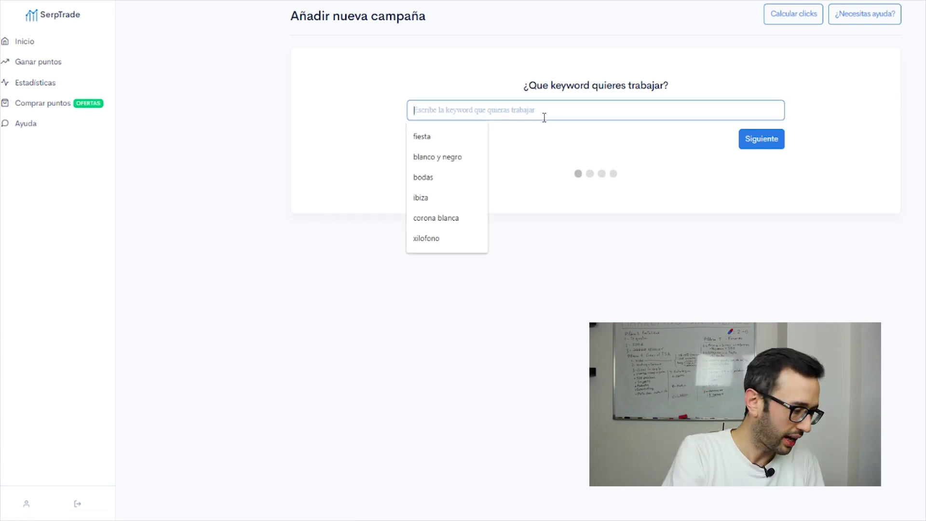
{"action": "type", "text": "relojes inteligentes"}
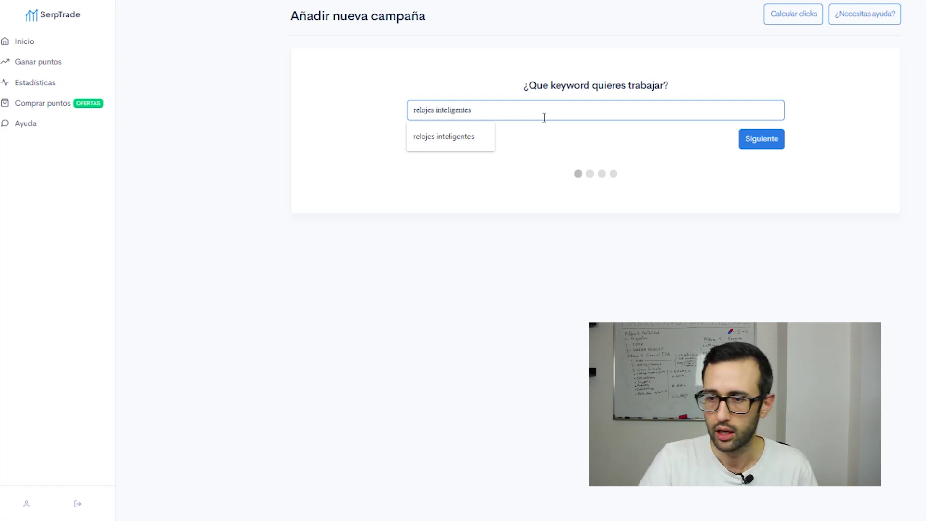
{"action": "left_click", "coordinate": [760, 141]}
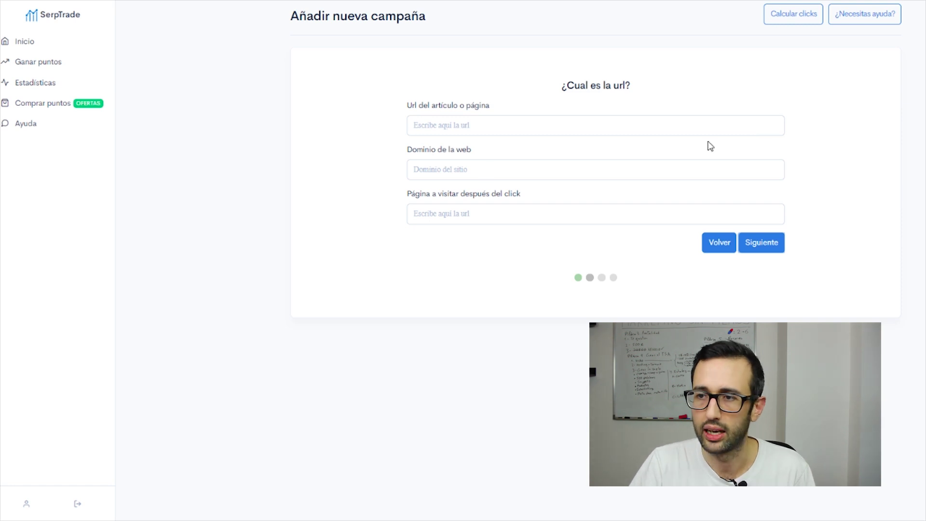
Enter relojes.inteligentes.com.es as the campaign's article or page URL
{"action": "left_click", "coordinate": [492, 122]}
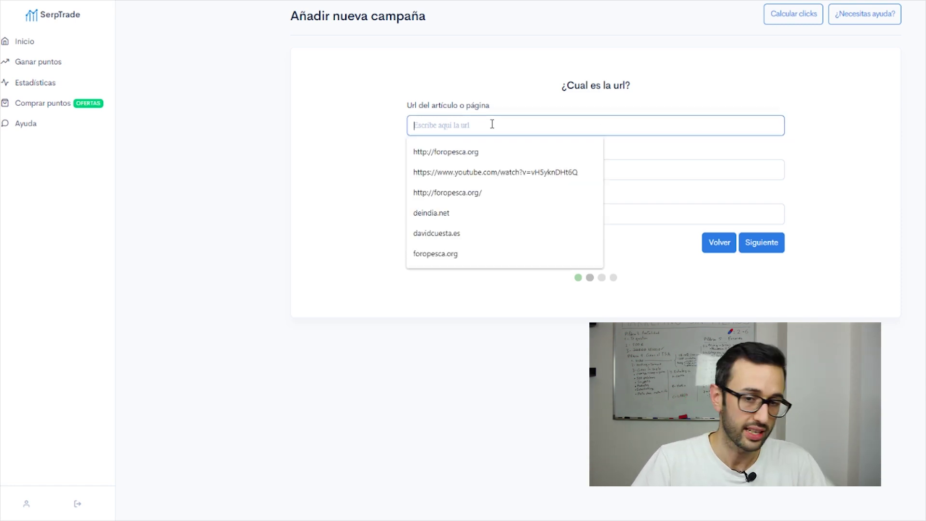
{"action": "type", "text": "relojes"}
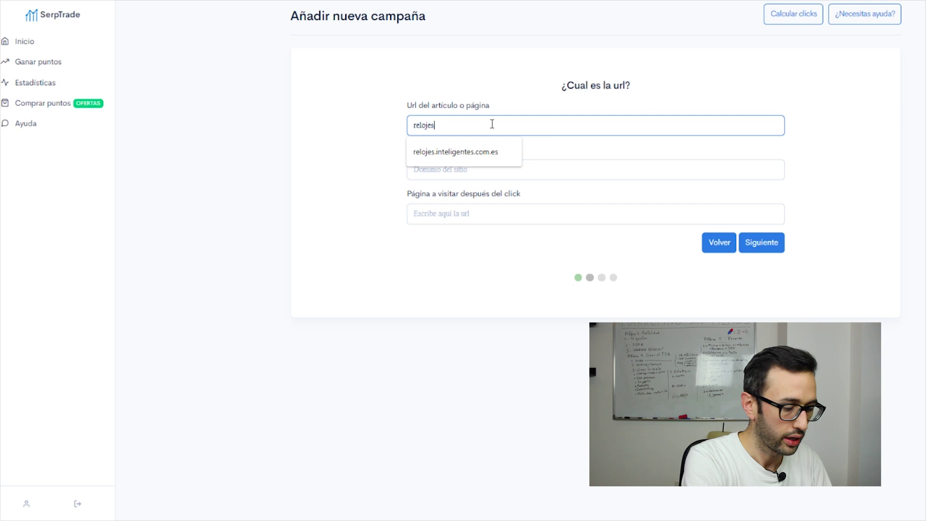
{"action": "type", "text": ".inteligente"}
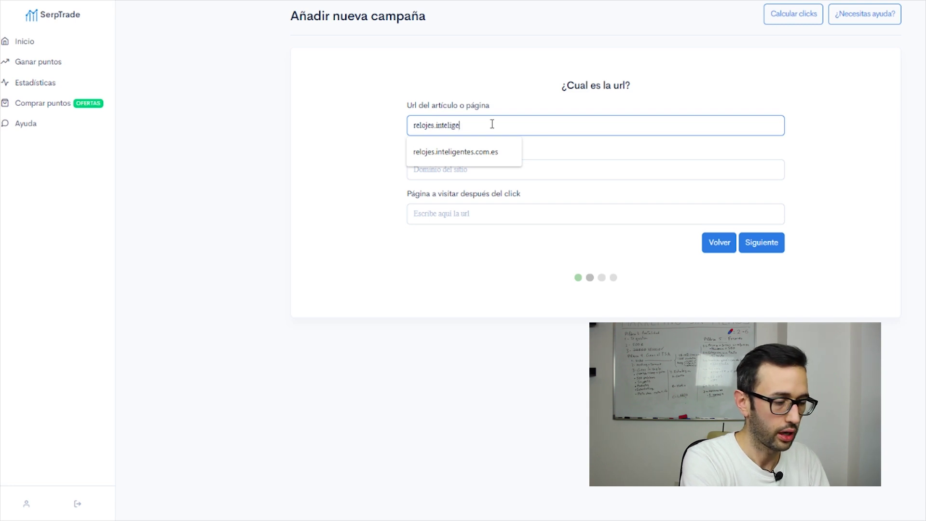
{"action": "left_click", "coordinate": [480, 152]}
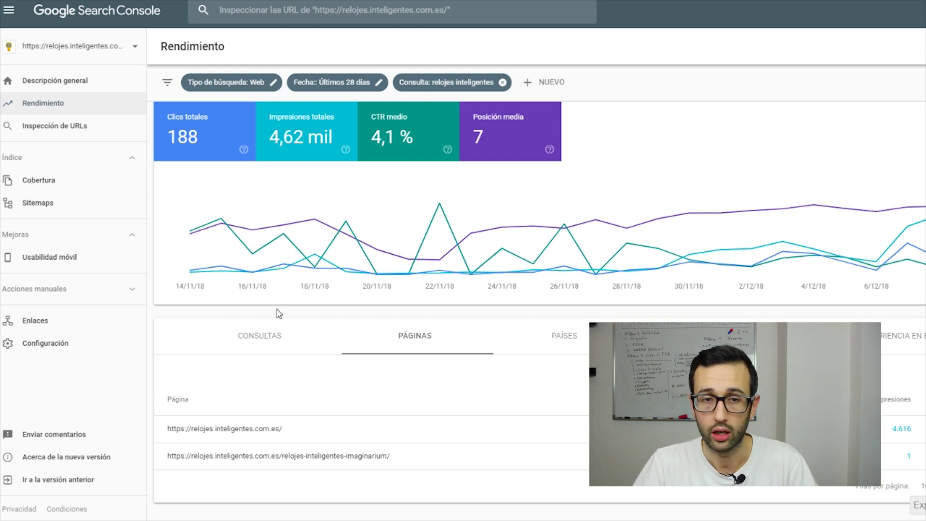
In Google Search Console, reopen the unfiltered performance report and filter it to the query "relojes inteligentes imaginarium"
{"action": "mouse_move", "coordinate": [296, 230]}
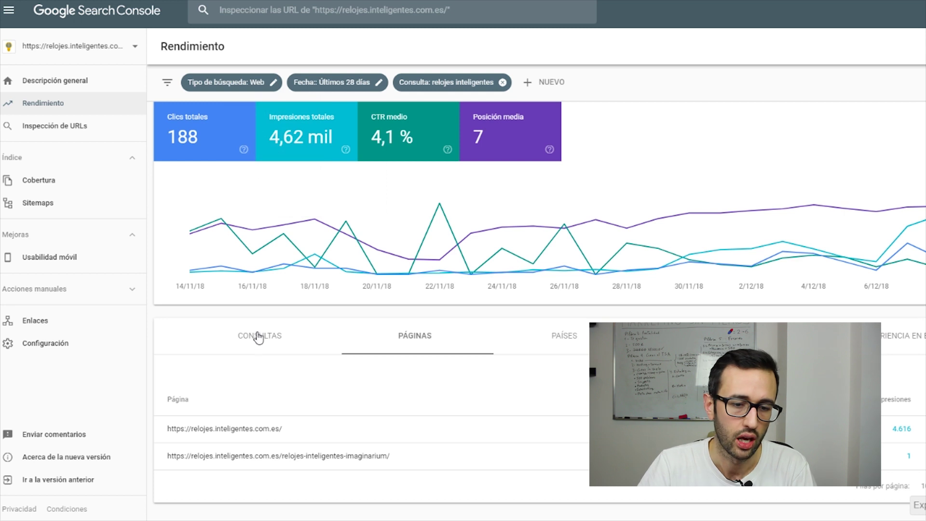
{"action": "left_click", "coordinate": [56, 105]}
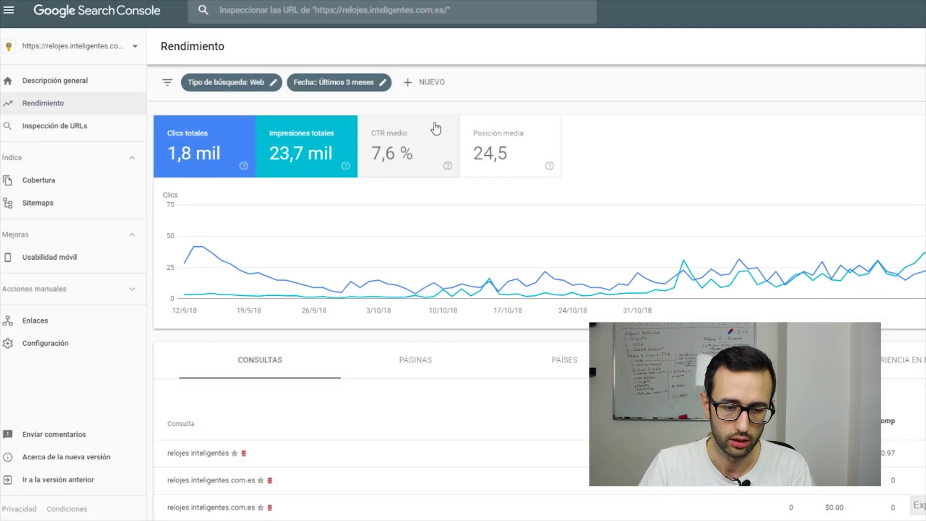
{"action": "scroll", "coordinate": [439, 169], "scroll_direction": "down", "scroll_amount": 5}
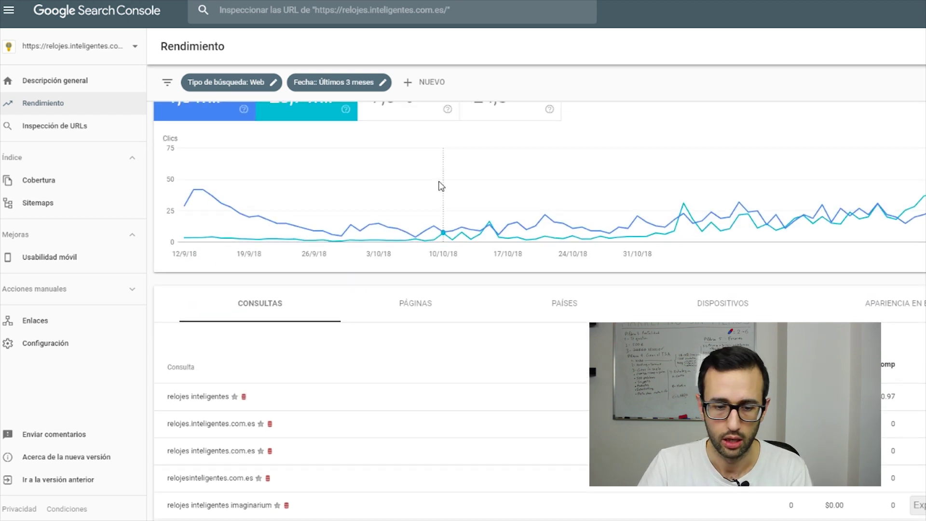
{"action": "scroll", "coordinate": [750, 233], "scroll_direction": "up", "scroll_amount": 1}
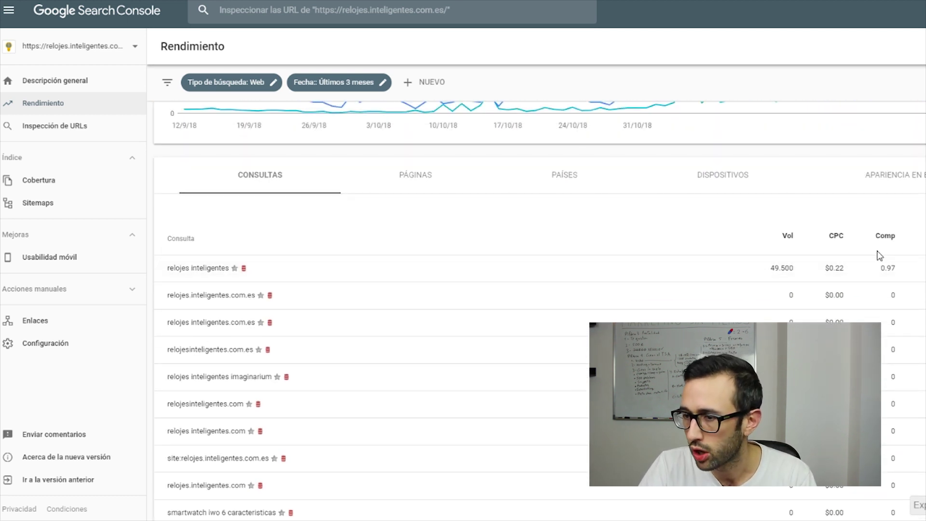
{"action": "scroll", "coordinate": [409, 212], "scroll_direction": "up", "scroll_amount": 3}
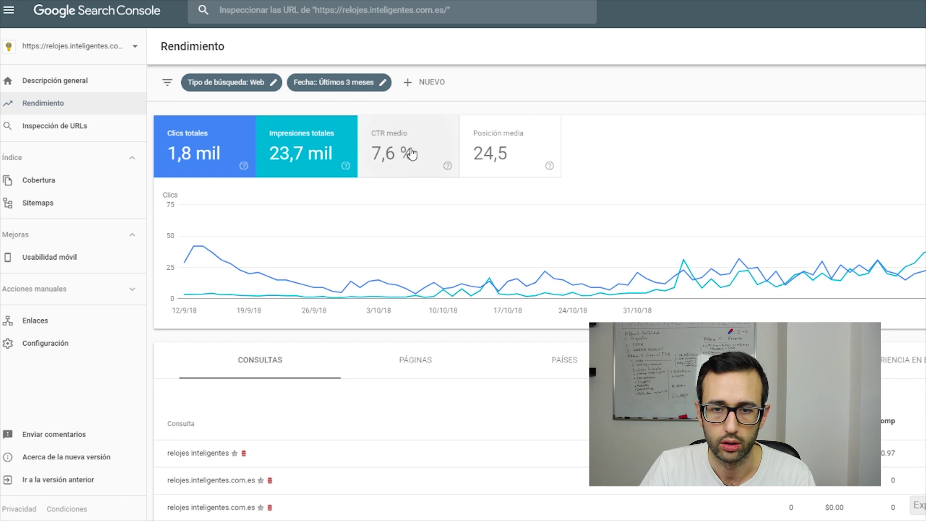
{"action": "scroll", "coordinate": [681, 239], "scroll_direction": "down", "scroll_amount": 5}
{"action": "left_click", "coordinate": [818, 189]}
{"action": "scroll", "coordinate": [368, 285], "scroll_direction": "down", "scroll_amount": 4}
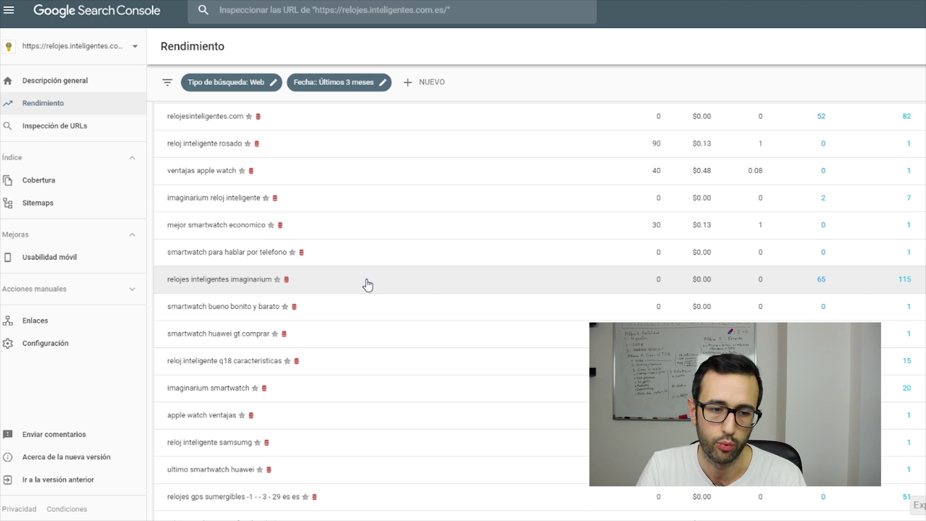
{"action": "scroll", "coordinate": [308, 324], "scroll_direction": "up", "scroll_amount": 1}
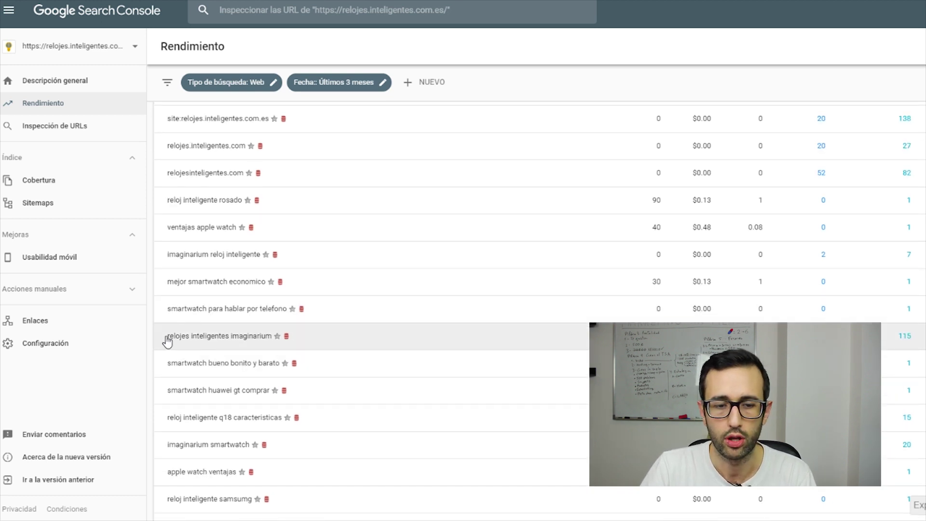
{"action": "left_click_drag", "start_coordinate": [167, 341], "coordinate": [281, 336]}
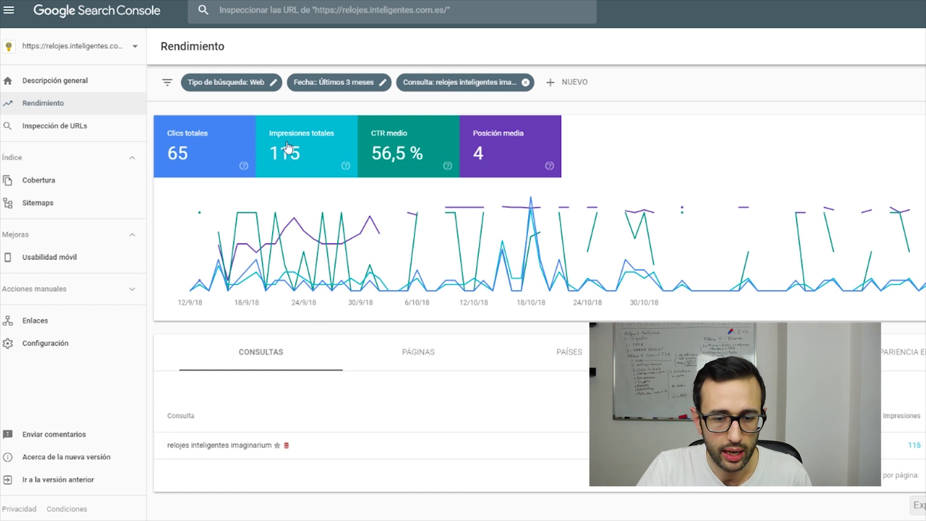
{"action": "left_click", "coordinate": [420, 351]}
{"action": "scroll", "coordinate": [245, 468], "scroll_direction": "down", "scroll_amount": 3}
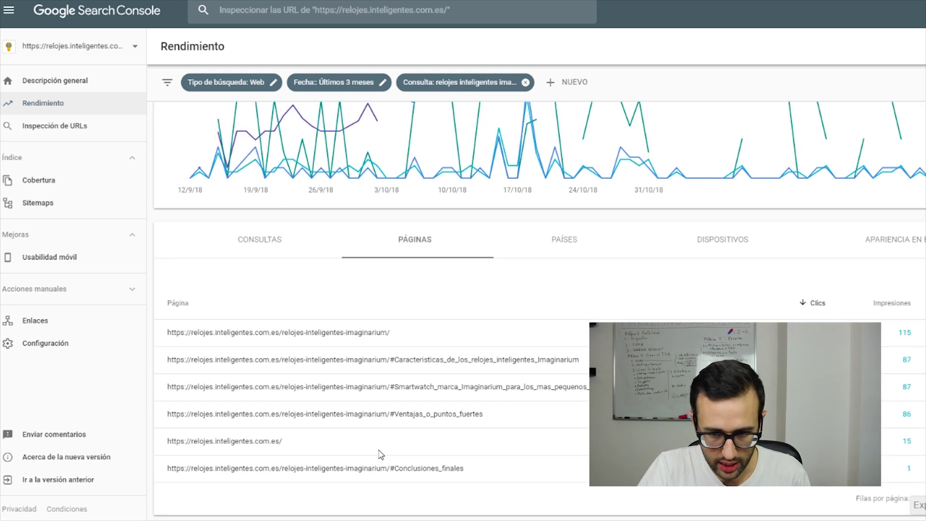
{"action": "left_click_drag", "start_coordinate": [406, 320], "coordinate": [170, 333]}
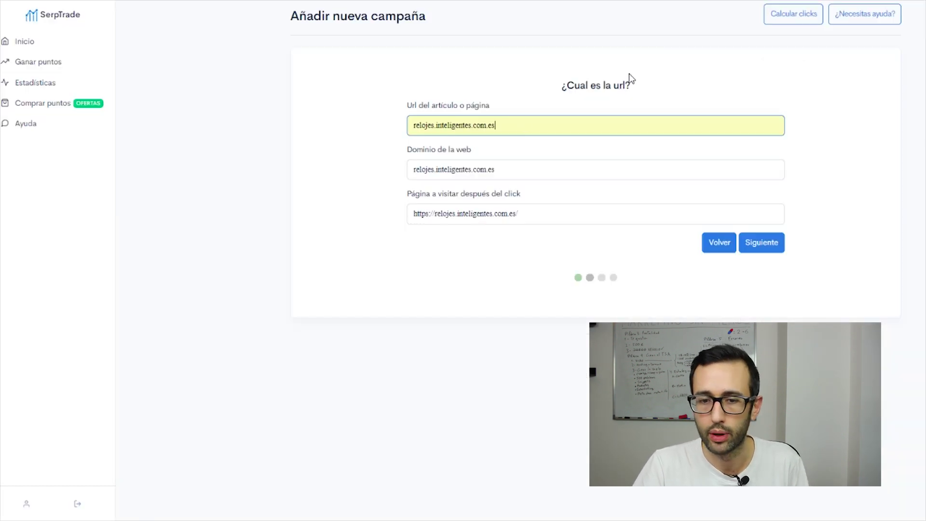
Back in SerpTrade, replace the page to visit after the click with the copied relojes-inteligentes-imaginarium URL and continue
{"action": "left_click_drag", "start_coordinate": [554, 213], "coordinate": [296, 182]}
{"action": "key", "text": "ctrl+v"}
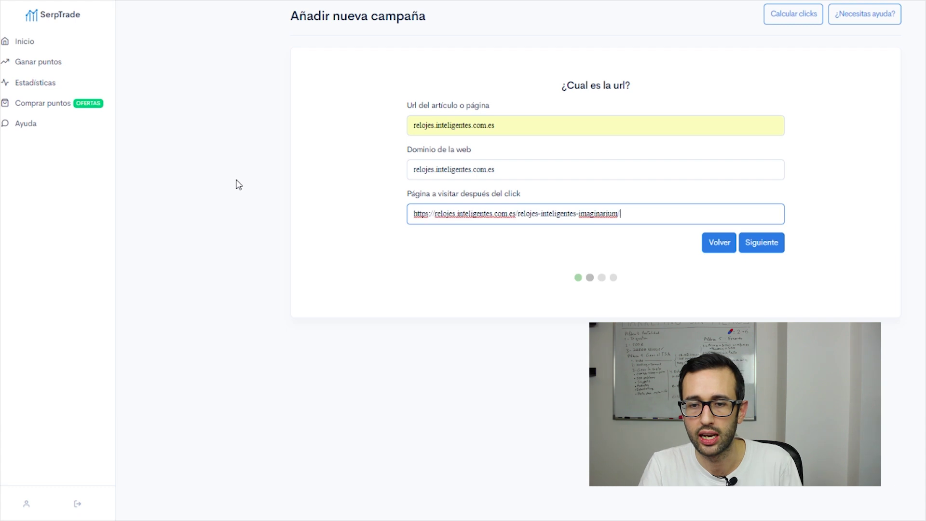
{"action": "left_click", "coordinate": [521, 172]}
{"action": "left_click", "coordinate": [682, 269]}
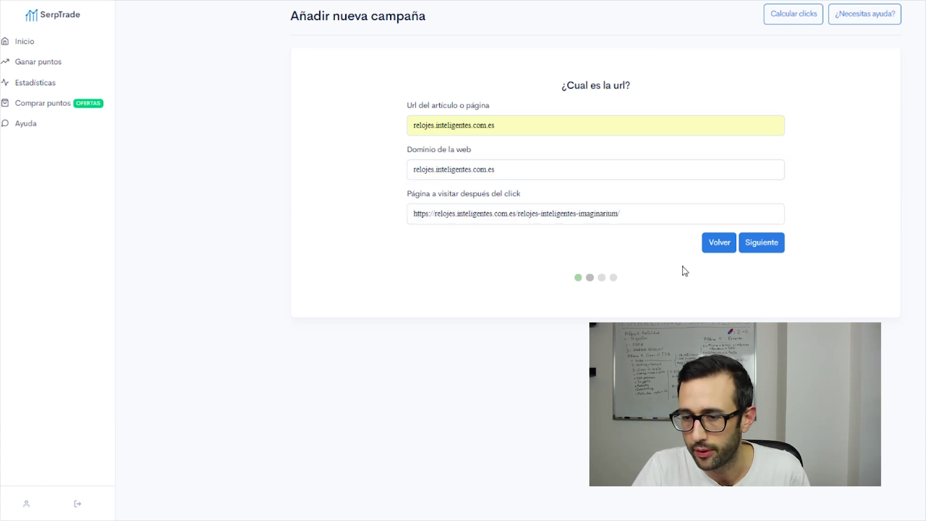
{"action": "left_click", "coordinate": [760, 247]}
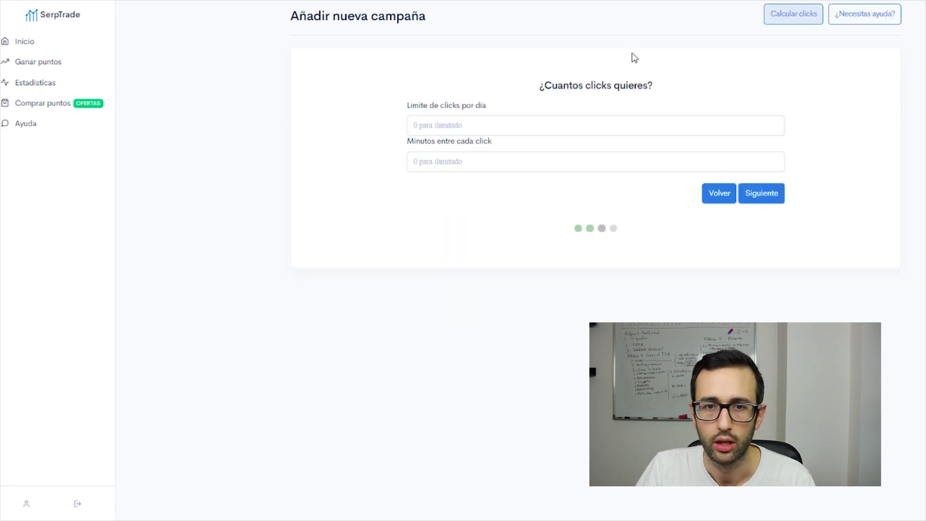
Limit the campaign to 7 clicks per day with 200 minutes between clicks, and continue to the Google appearance stage
{"action": "left_click", "coordinate": [505, 129]}
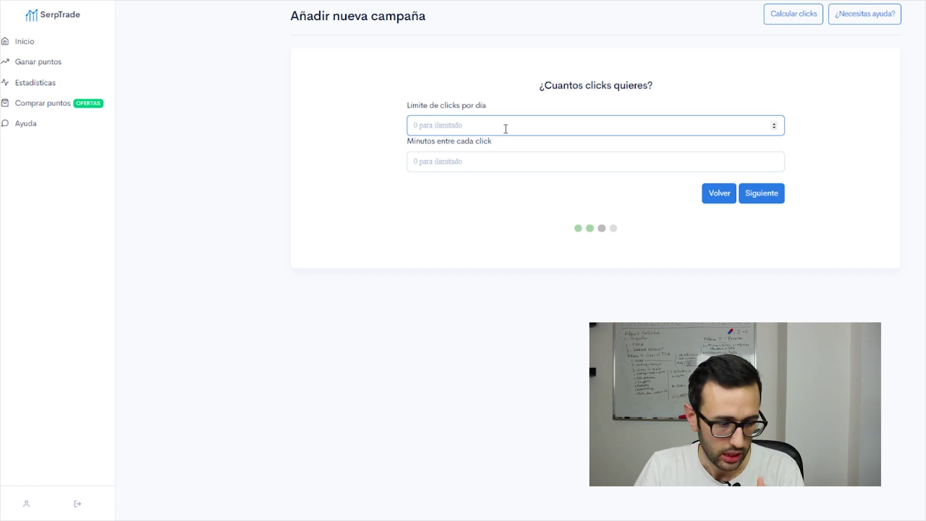
{"action": "type", "text": "7"}
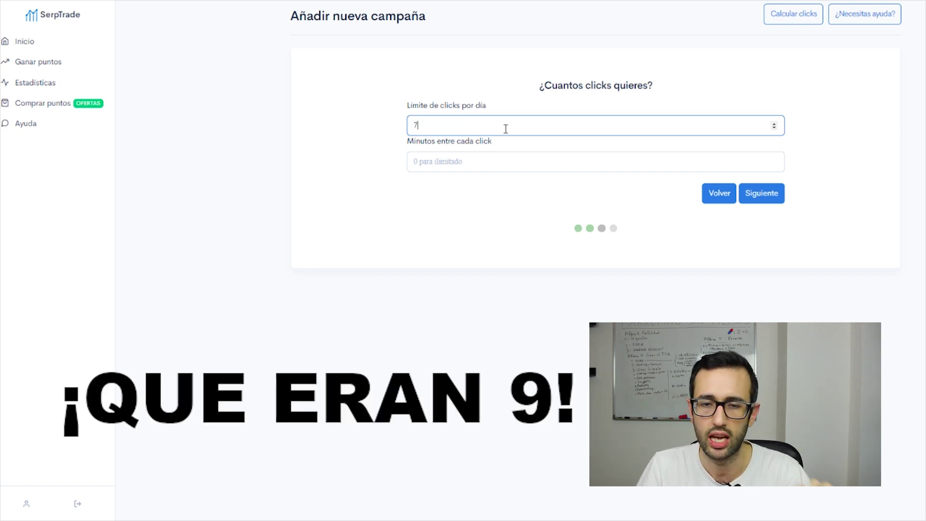
{"action": "left_click", "coordinate": [459, 161]}
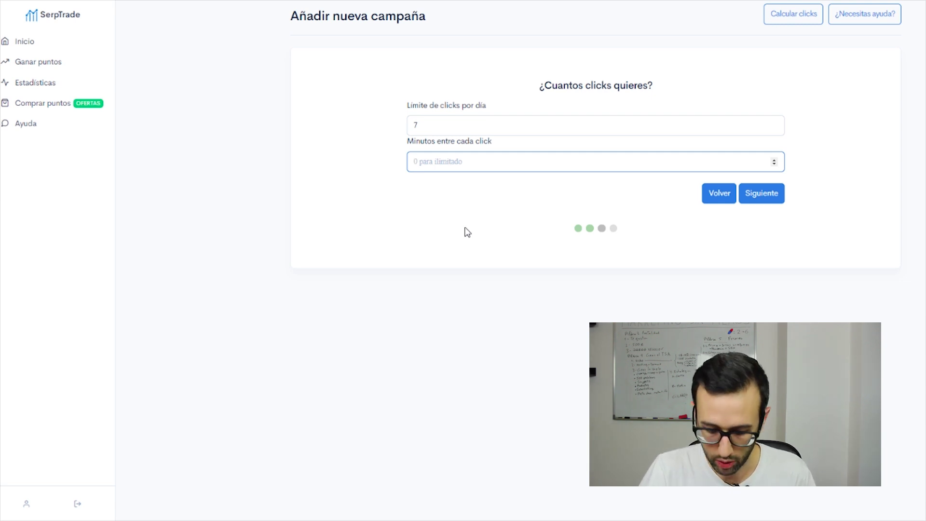
{"action": "type", "text": "200"}
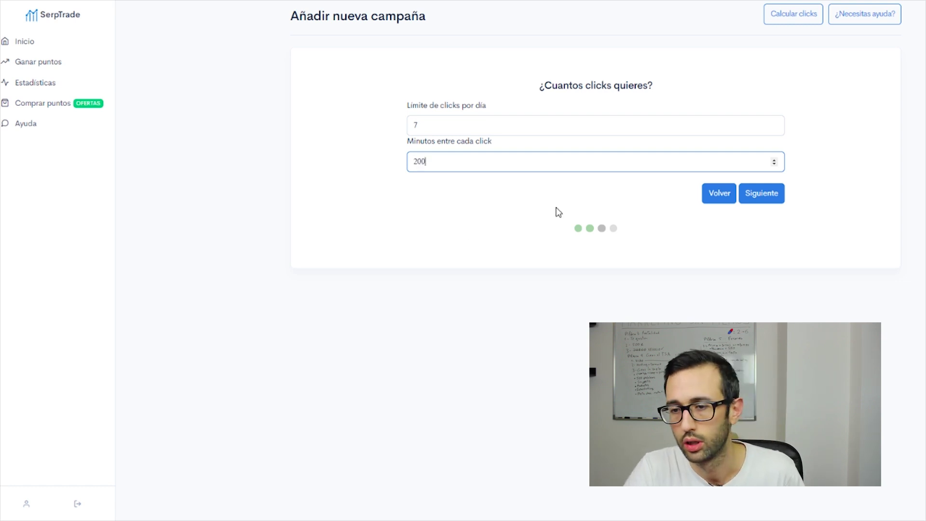
{"action": "left_click", "coordinate": [767, 198]}
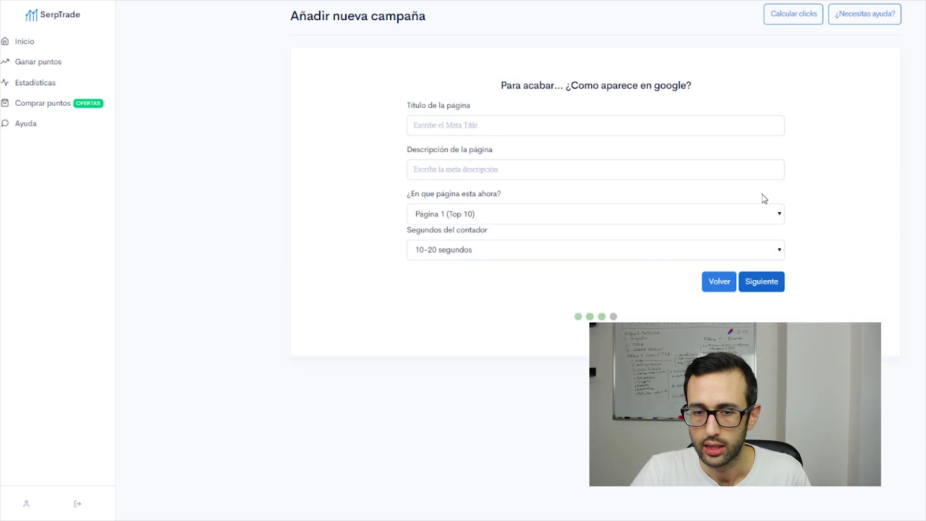
Switch to the other browser window and open the Relojes Inteligentes website
{"action": "left_click", "coordinate": [439, 127]}
{"action": "left_click", "coordinate": [352, 115]}
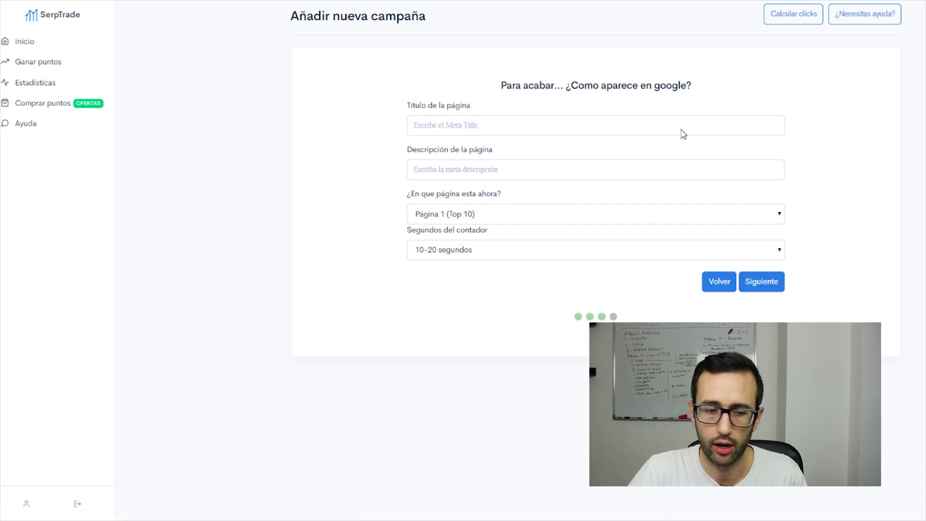
{"action": "left_click", "coordinate": [168, 479]}
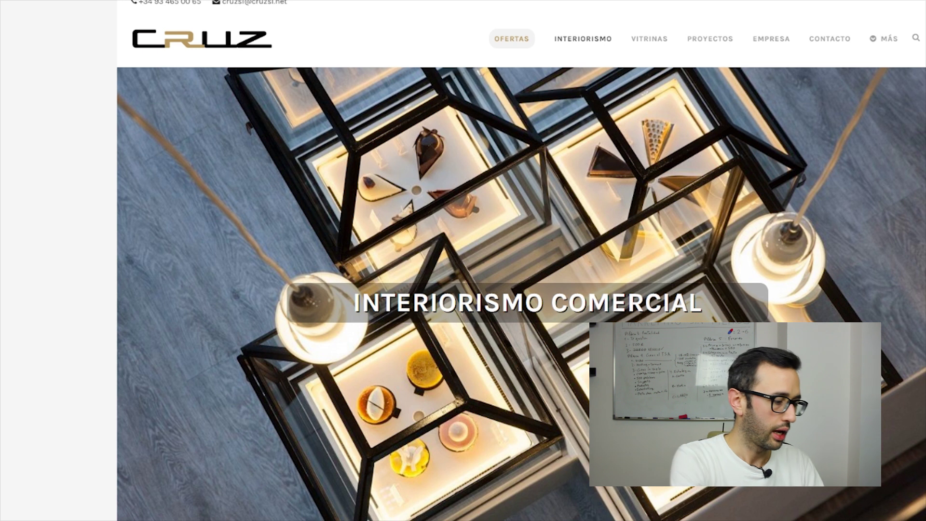
{"action": "key", "text": "ctrl+l"}
{"action": "type", "text": "relojes"}
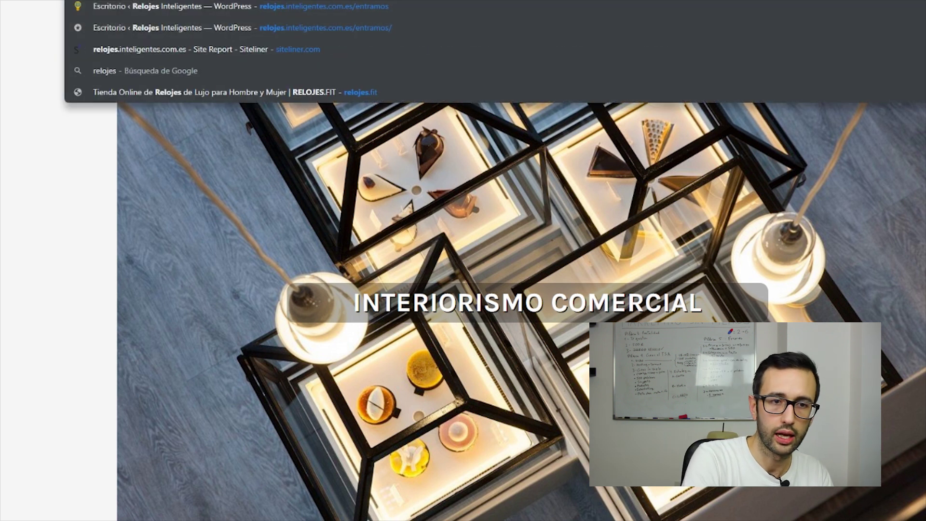
{"action": "key", "text": "Return"}
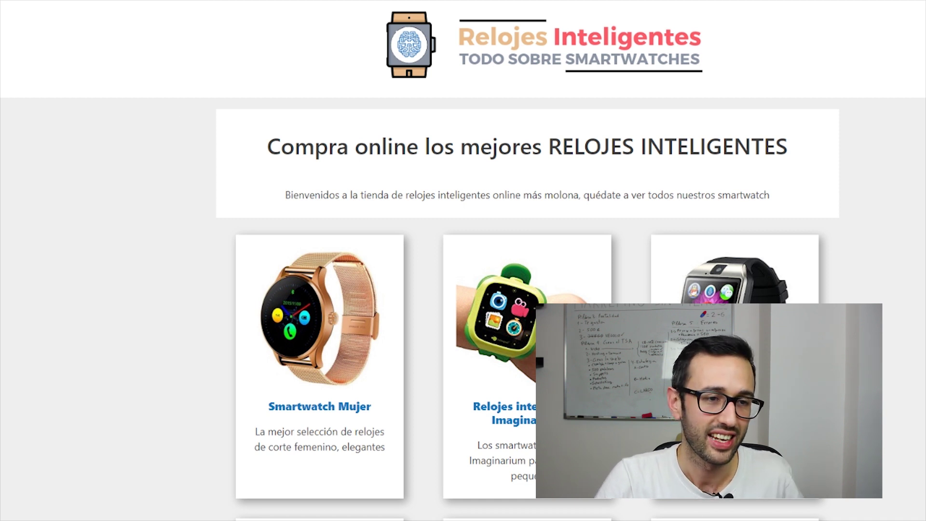
Open Google and search for "relojes inteligentes"
{"action": "left_click", "coordinate": [91, 4]}
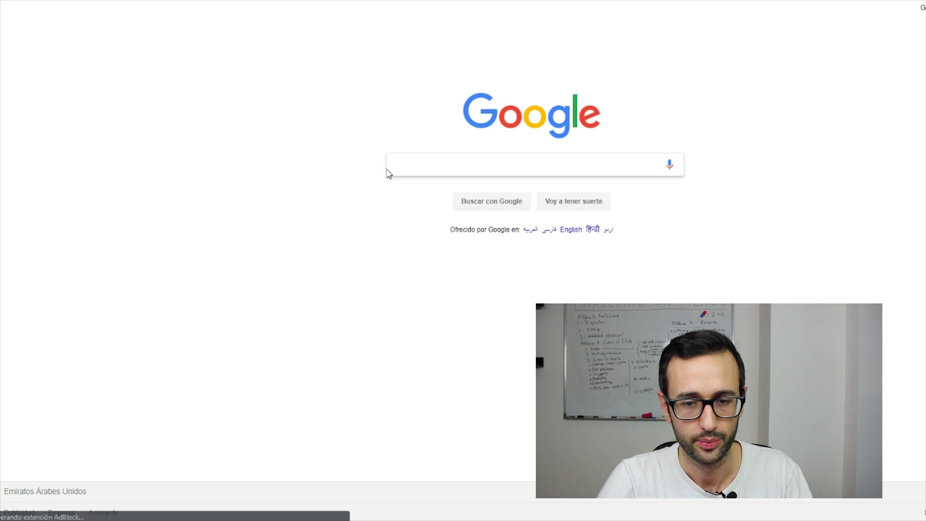
{"action": "type", "text": "relojes"}
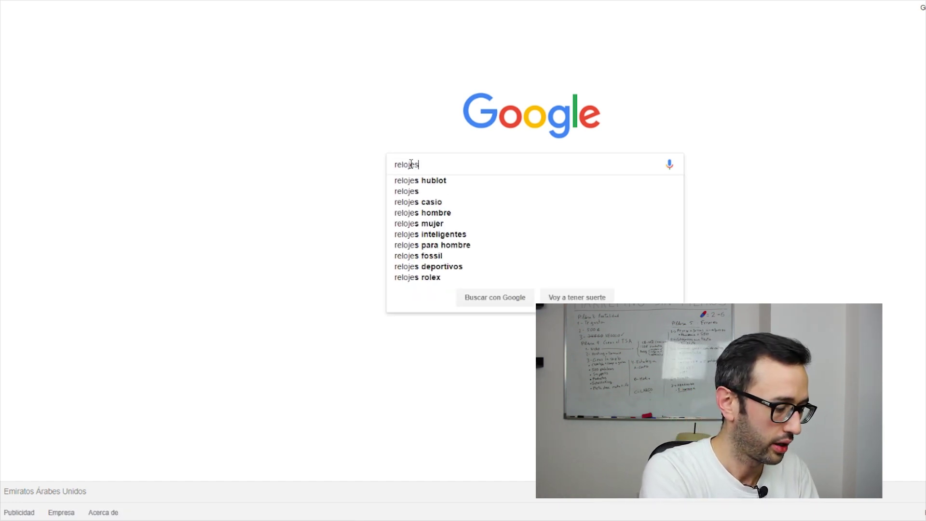
{"action": "type", "text": " inteligentes"}
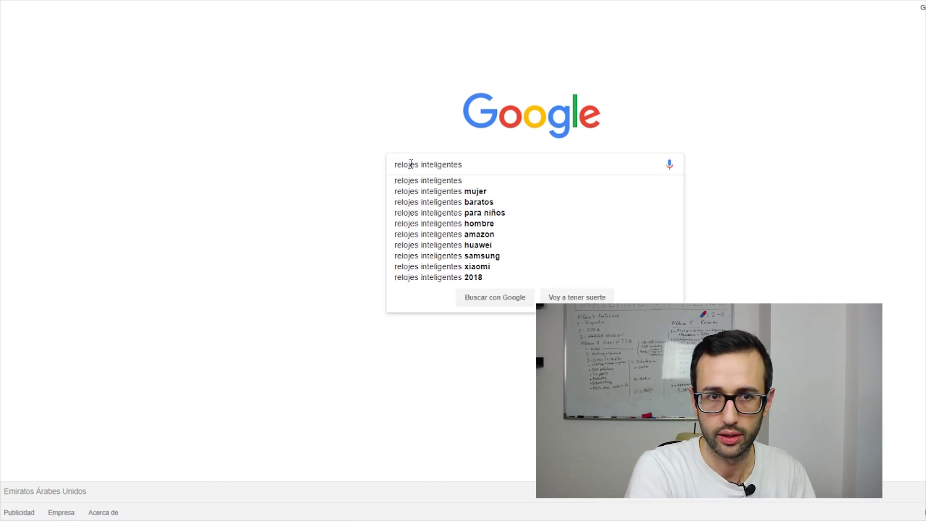
{"action": "key", "text": "Return"}
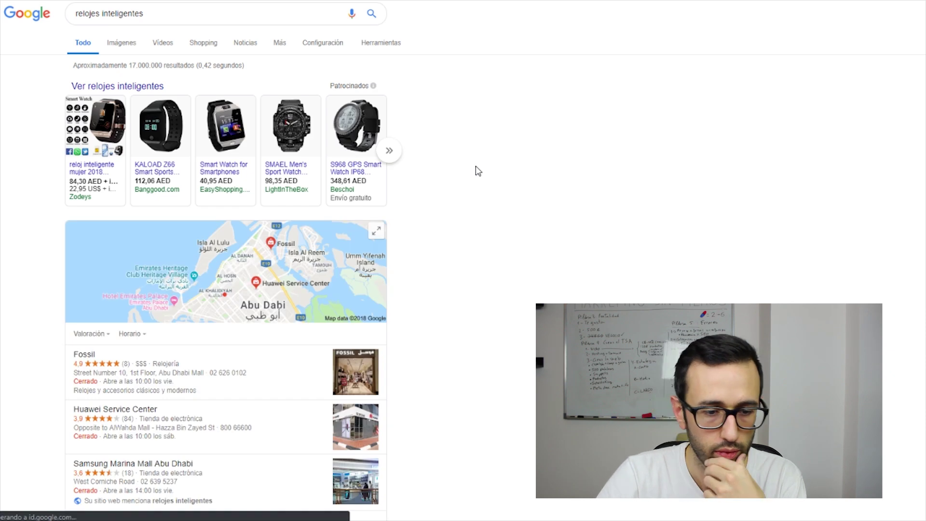
Look through the first and second pages of Google results for the relojes.inteligentes.com.es listing
{"action": "scroll", "coordinate": [475, 168], "scroll_direction": "down", "scroll_amount": 8}
{"action": "scroll", "coordinate": [475, 162], "scroll_direction": "down", "scroll_amount": 4}
{"action": "scroll", "coordinate": [461, 167], "scroll_direction": "up", "scroll_amount": 2}
{"action": "scroll", "coordinate": [463, 167], "scroll_direction": "down", "scroll_amount": 1}
{"action": "scroll", "coordinate": [462, 168], "scroll_direction": "down", "scroll_amount": 9}
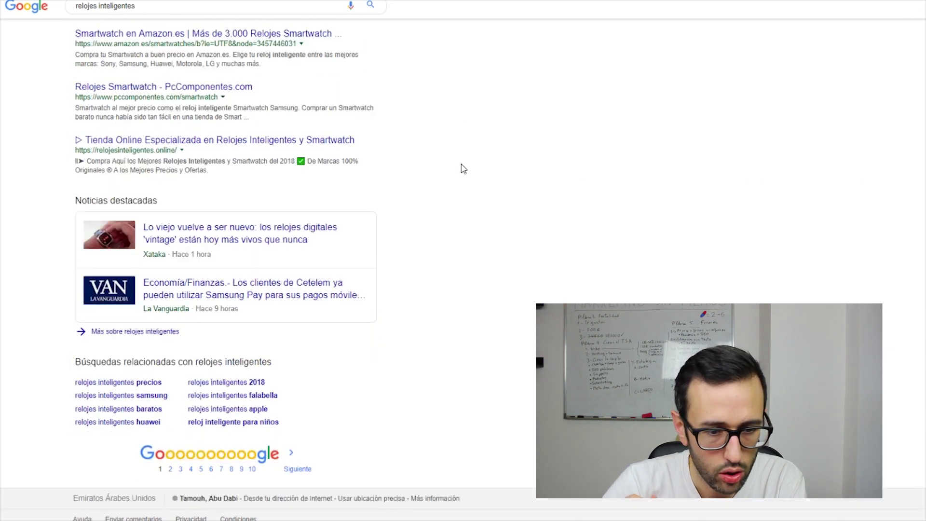
{"action": "left_click", "coordinate": [300, 464]}
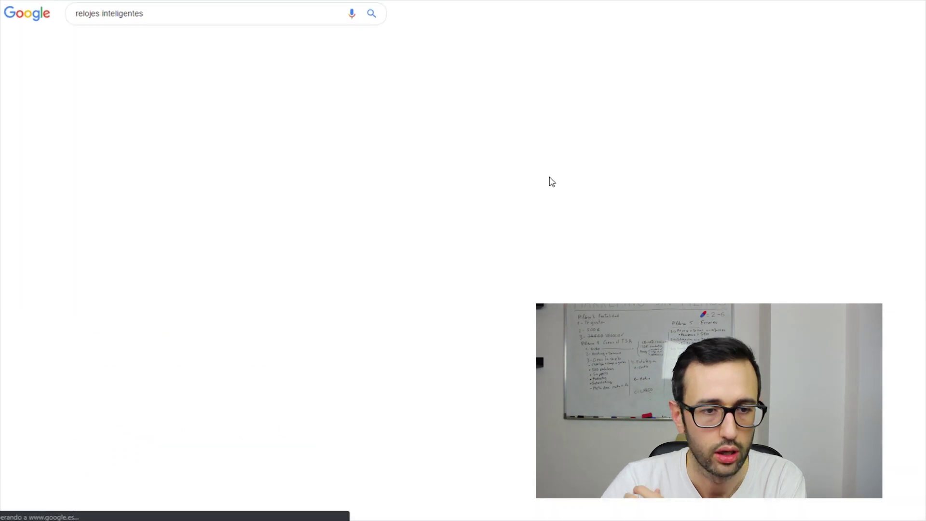
{"action": "scroll", "coordinate": [529, 179], "scroll_direction": "down", "scroll_amount": 2}
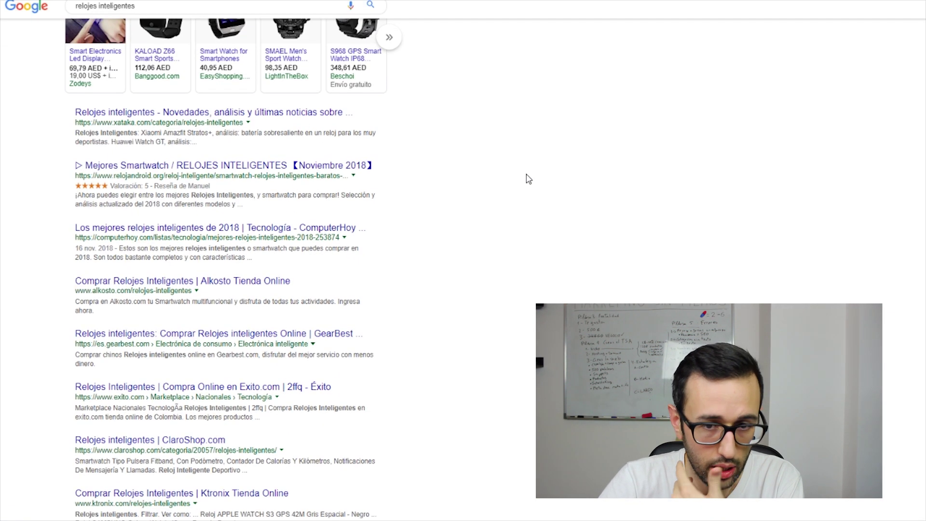
{"action": "scroll", "coordinate": [529, 179], "scroll_direction": "down", "scroll_amount": 1}
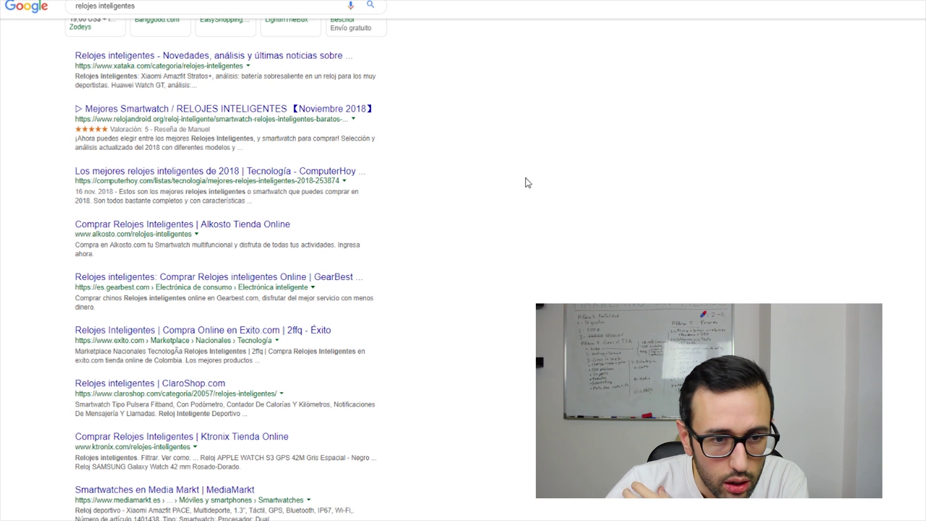
{"action": "scroll", "coordinate": [528, 182], "scroll_direction": "down", "scroll_amount": 3}
{"action": "scroll", "coordinate": [525, 179], "scroll_direction": "down", "scroll_amount": 3}
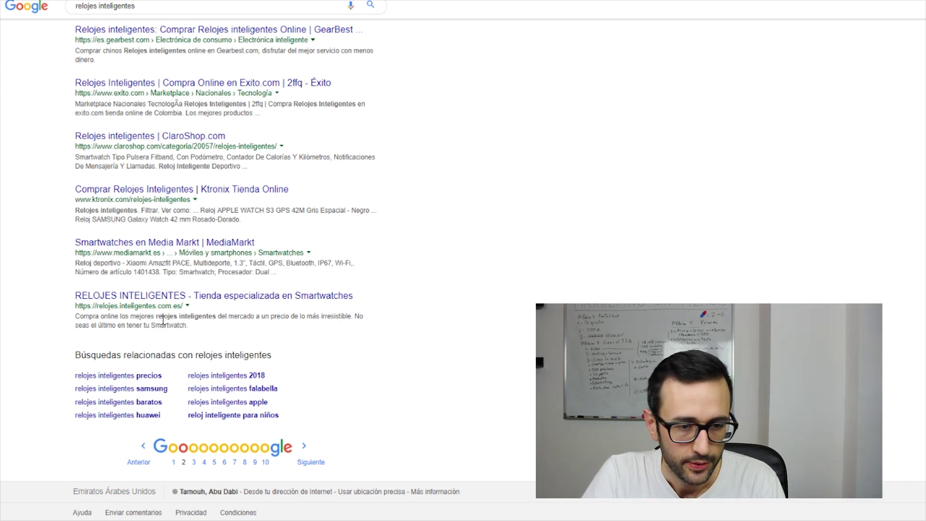
Copy the listing title "RELOJES INTELIGENTES - Tienda especializada en Smartwatches" from Google into the SerpTrade campaign's page title
{"action": "left_click_drag", "start_coordinate": [68, 299], "coordinate": [362, 299]}
{"action": "key", "text": "ctrl+c"}
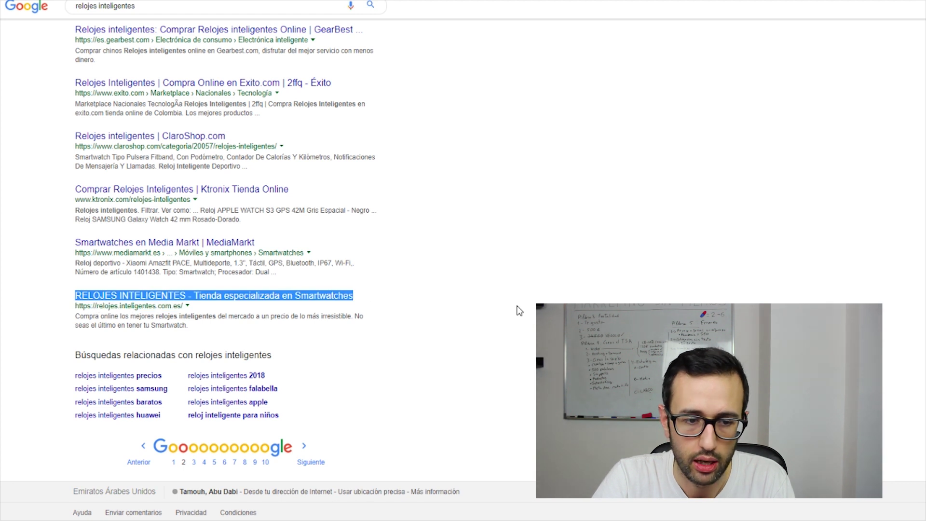
{"action": "left_click", "coordinate": [116, 519]}
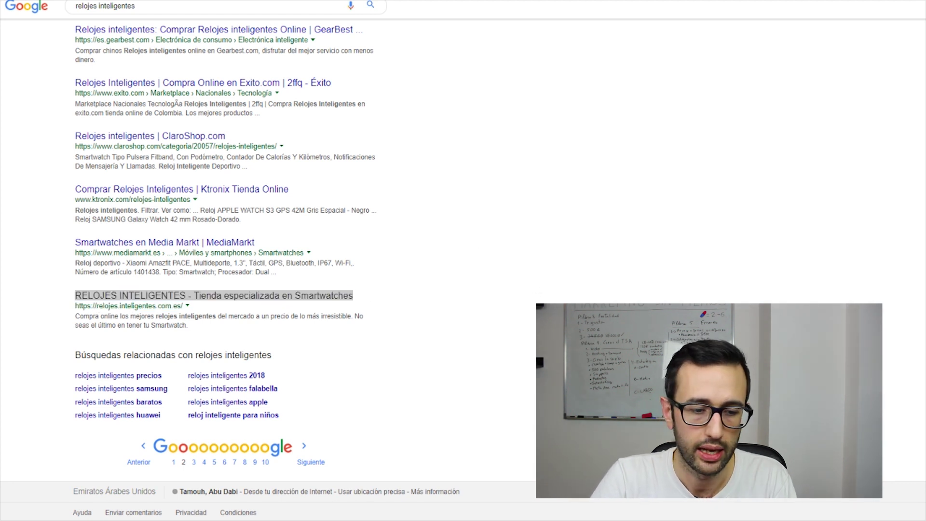
{"action": "left_click", "coordinate": [473, 126]}
{"action": "key", "text": "ctrl+v"}
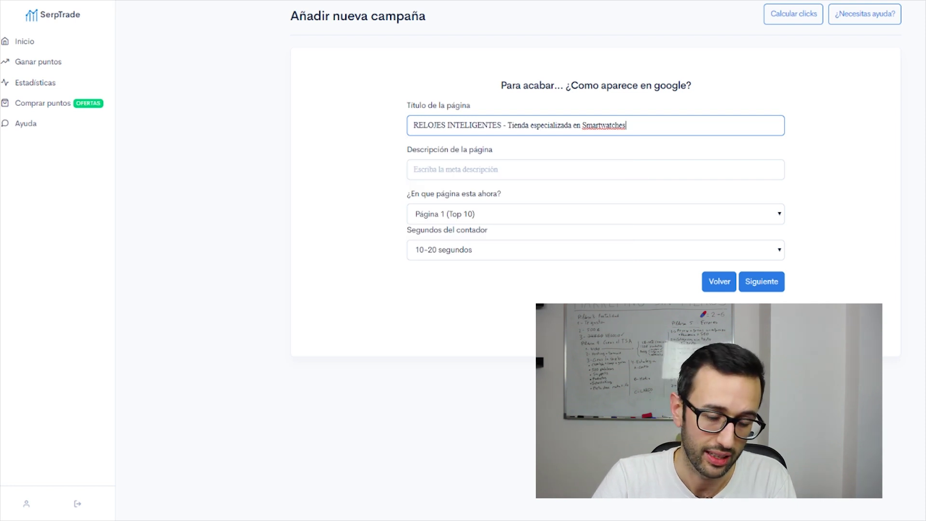
Copy the relojes.inteligentes.com.es listing's description from Google into the SerpTrade campaign's page description
{"action": "left_click", "coordinate": [166, 482]}
{"action": "left_click_drag", "start_coordinate": [75, 317], "coordinate": [199, 331]}
{"action": "key", "text": "ctrl+c"}
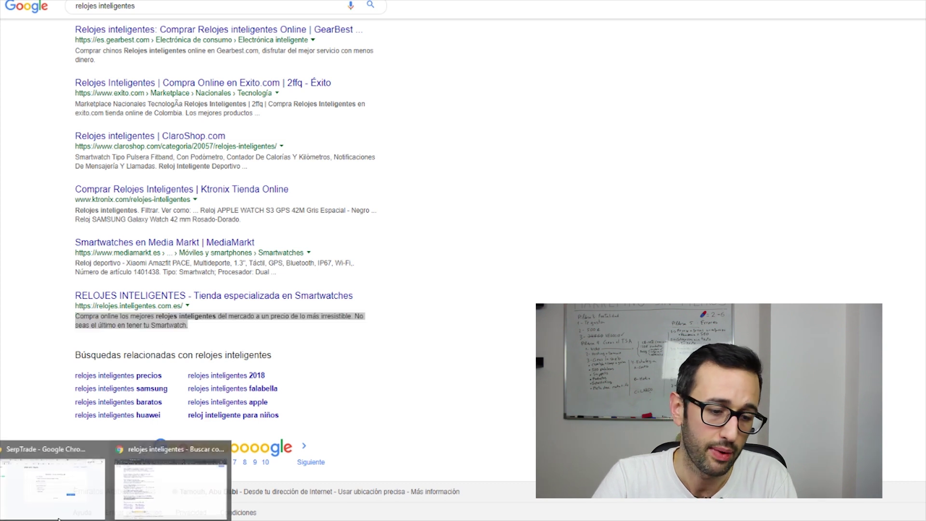
{"action": "left_click", "coordinate": [53, 483]}
{"action": "left_click", "coordinate": [433, 167]}
{"action": "key", "text": "ctrl+v"}
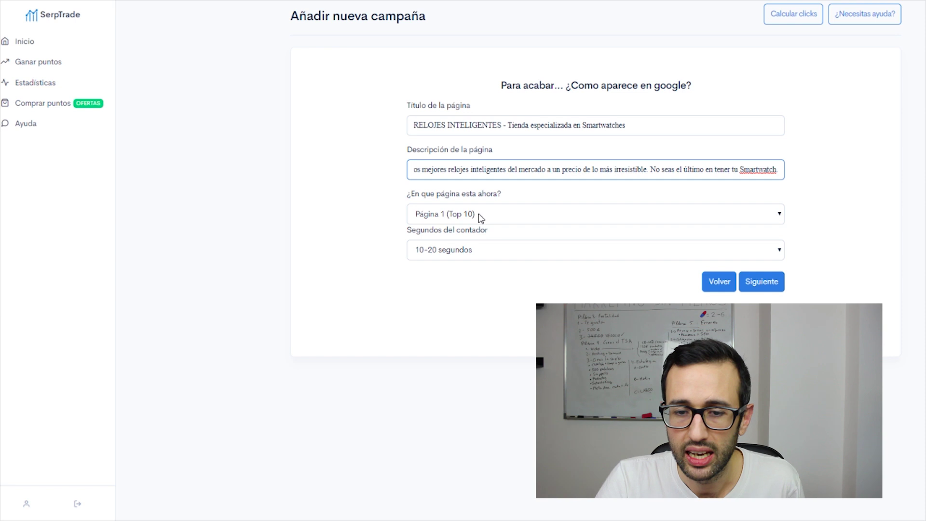
Set the campaign's counter to 30-40 seconds and continue to the website code stage
{"action": "left_click", "coordinate": [487, 254]}
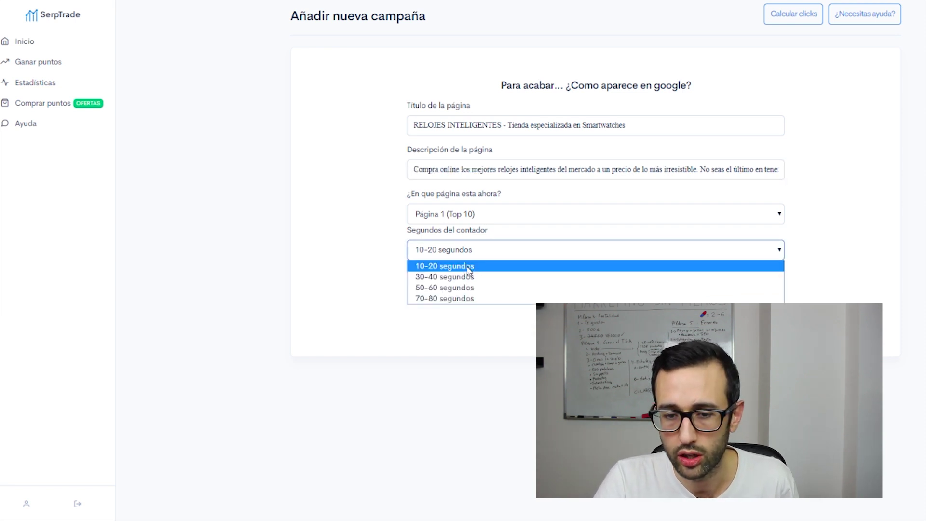
{"action": "left_click", "coordinate": [443, 276]}
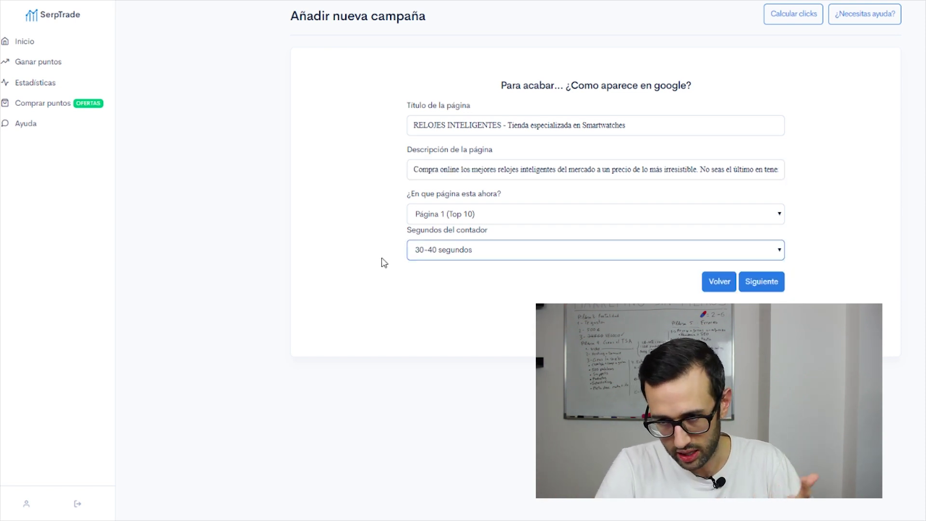
{"action": "left_click", "coordinate": [758, 285]}
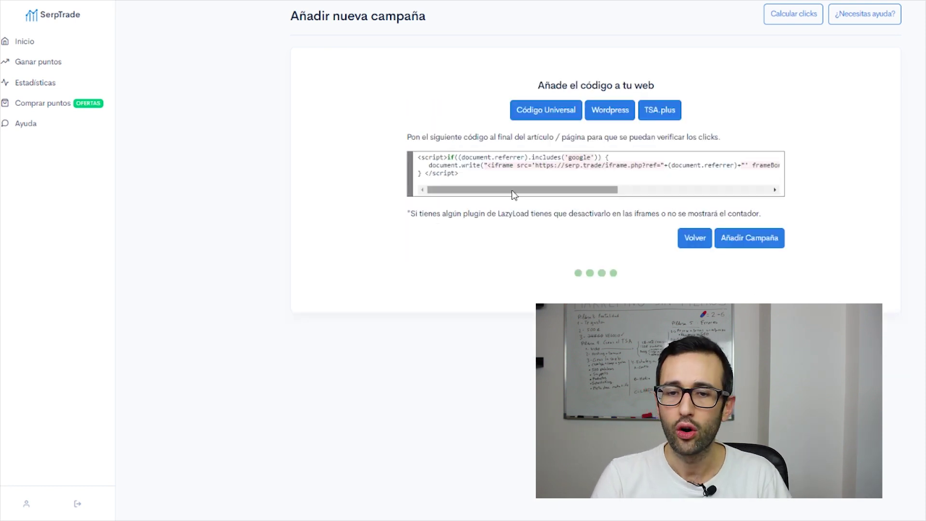
Examine the verification code instructions for the universal script, the Wordpress [serptrade] shortcode and TSA.plus
{"action": "left_click_drag", "start_coordinate": [514, 195], "coordinate": [467, 188]}
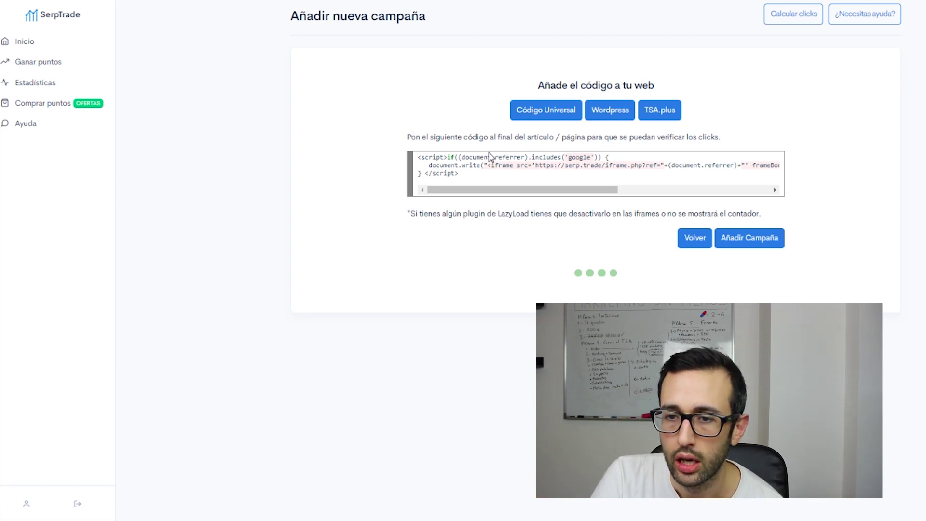
{"action": "left_click", "coordinate": [606, 113]}
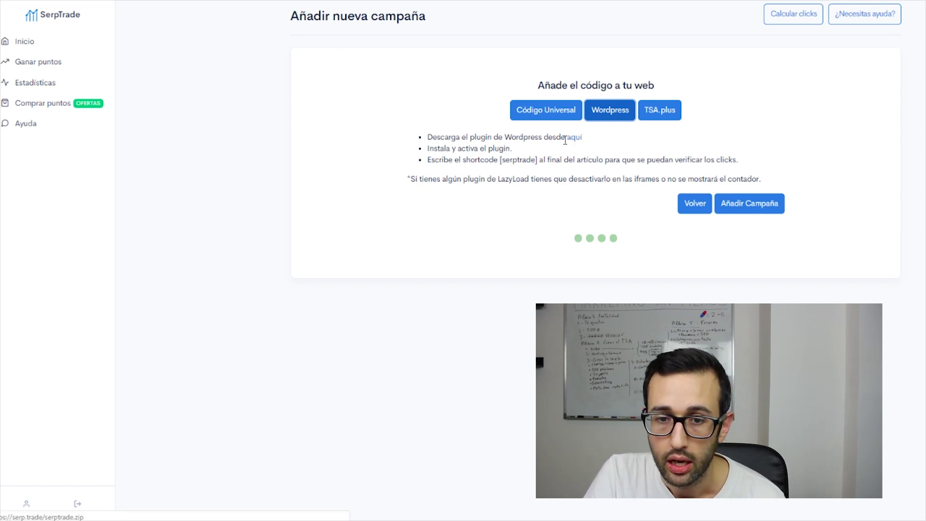
{"action": "left_click_drag", "start_coordinate": [499, 160], "coordinate": [542, 157]}
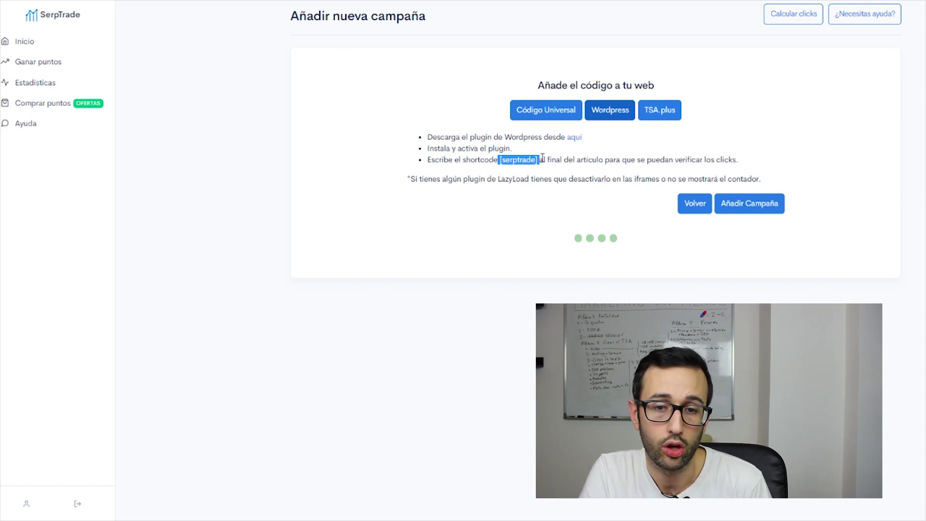
{"action": "left_click", "coordinate": [656, 116]}
{"action": "left_click_drag", "start_coordinate": [523, 188], "coordinate": [482, 186]}
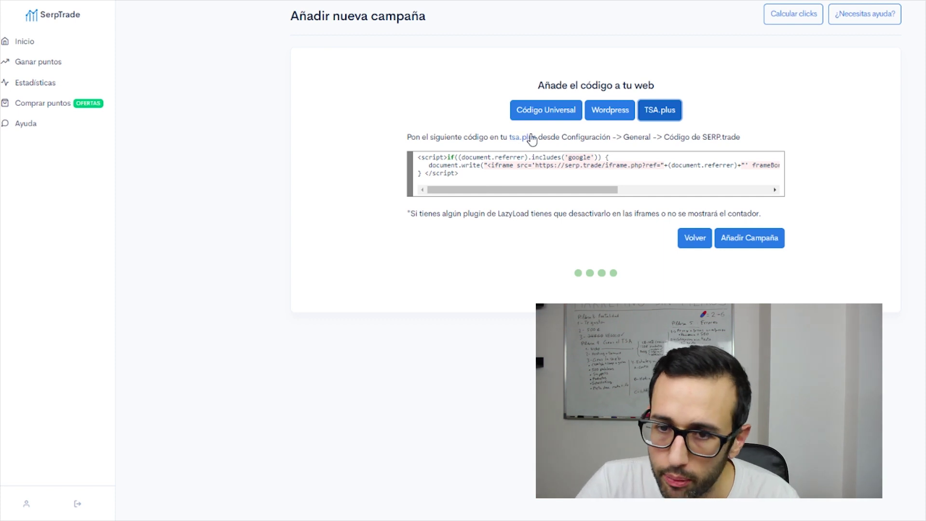
Copy the universal verification script, and in WordPress open the home page "Compra online los mejores RELOJES INTELIGENTES" for editing
{"action": "left_click", "coordinate": [543, 115]}
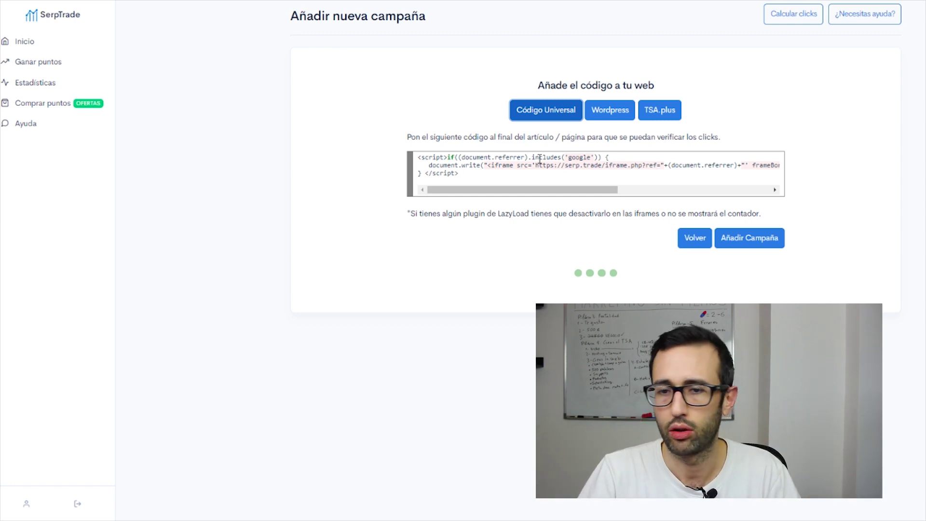
{"action": "left_click_drag", "start_coordinate": [502, 180], "coordinate": [408, 159]}
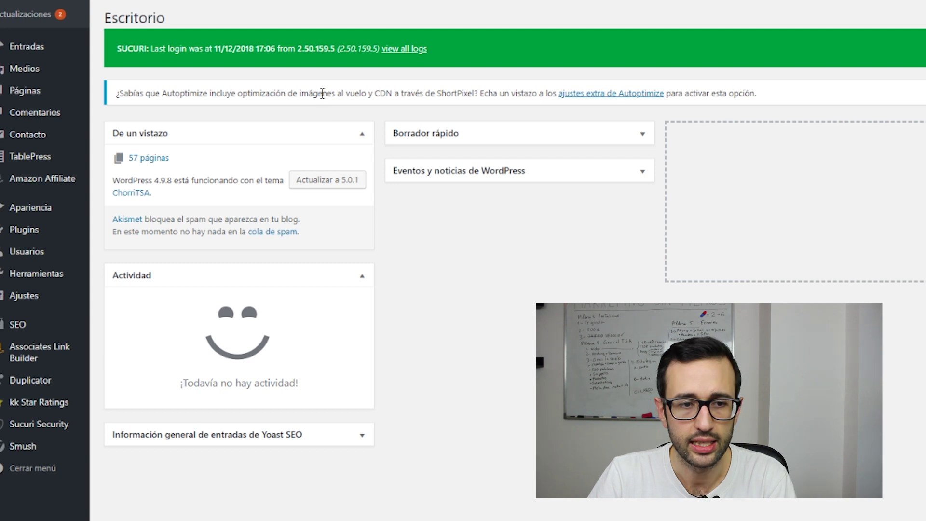
{"action": "mouse_move", "coordinate": [61, 92]}
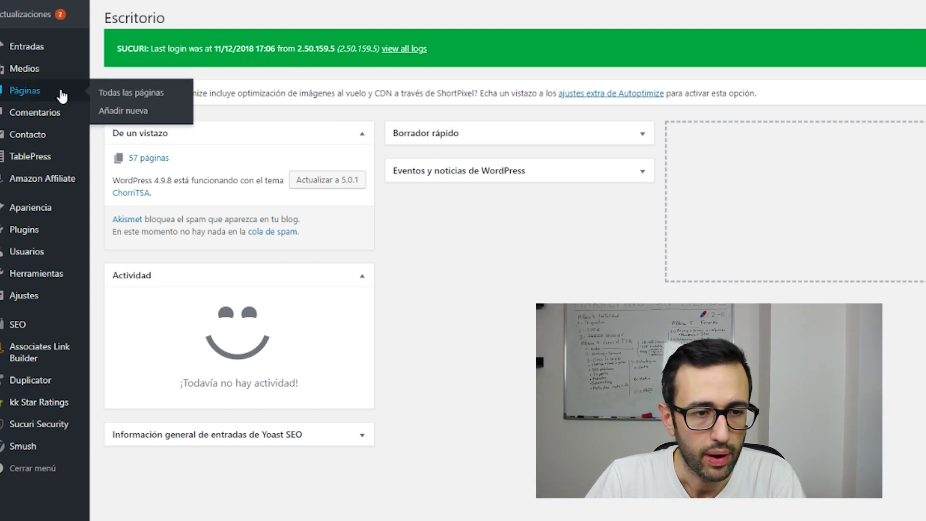
{"action": "left_click", "coordinate": [132, 92]}
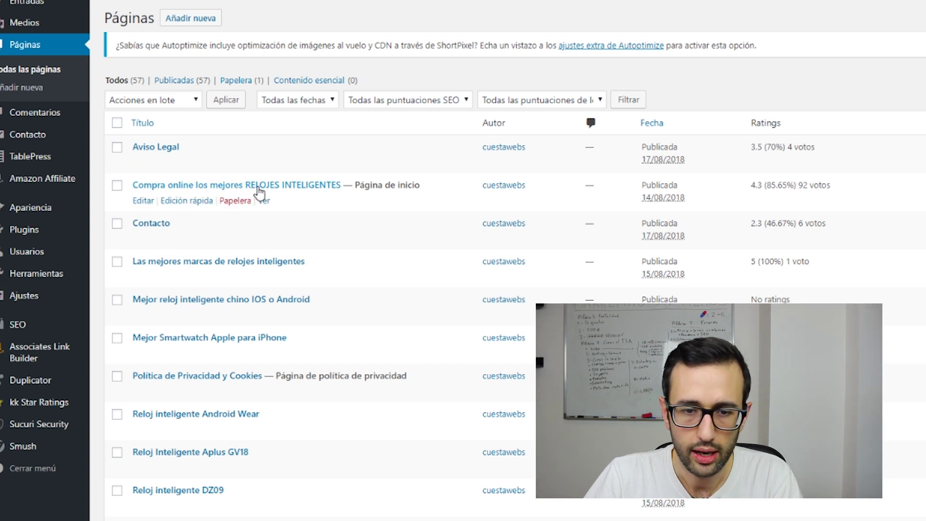
{"action": "left_click", "coordinate": [144, 200]}
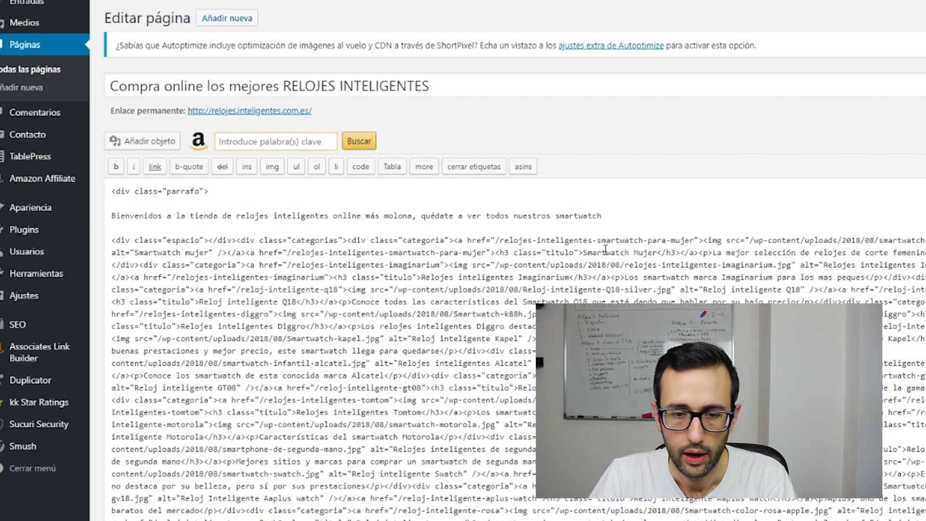
Paste the SerpTrade verification script at the end of the home page's content, after the final &nbsp; line
{"action": "scroll", "coordinate": [605, 249], "scroll_direction": "down", "scroll_amount": 15}
{"action": "scroll", "coordinate": [560, 145], "scroll_direction": "down", "scroll_amount": 10}
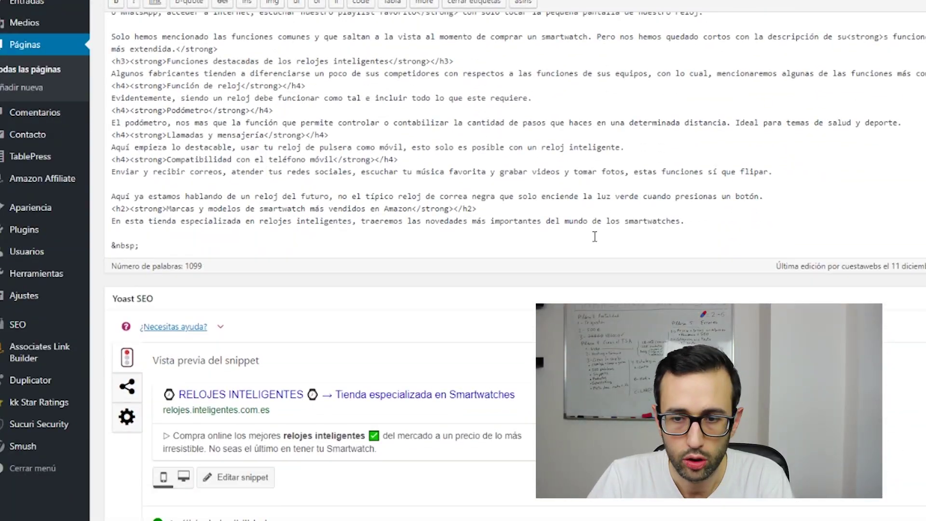
{"action": "key", "text": "Return"}
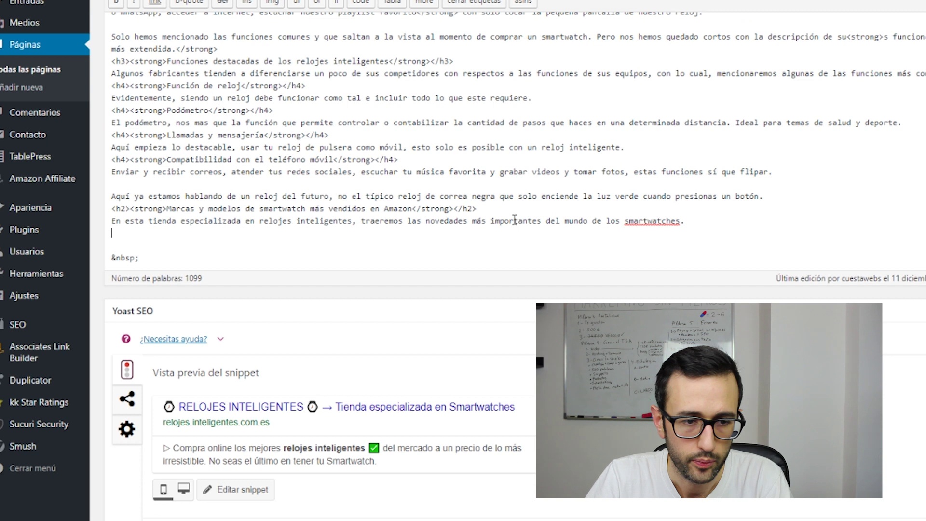
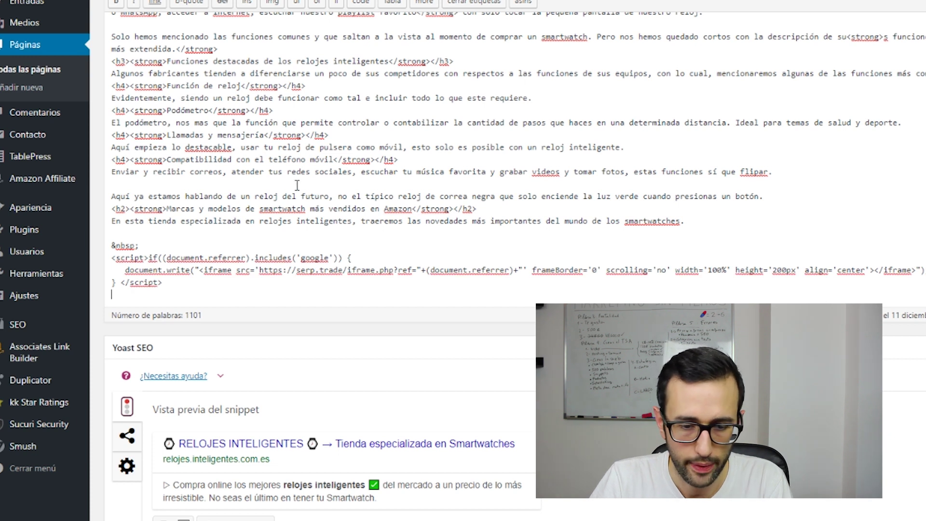
{"action": "scroll", "coordinate": [328, 281], "scroll_direction": "down", "scroll_amount": 3}
{"action": "scroll", "coordinate": [569, 201], "scroll_direction": "down", "scroll_amount": 3}
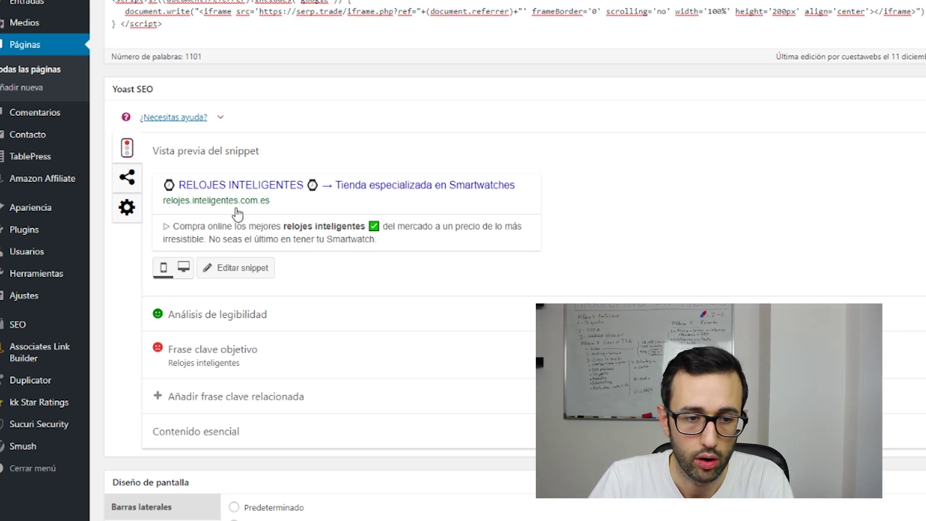
{"action": "scroll", "coordinate": [392, 230], "scroll_direction": "down", "scroll_amount": 1}
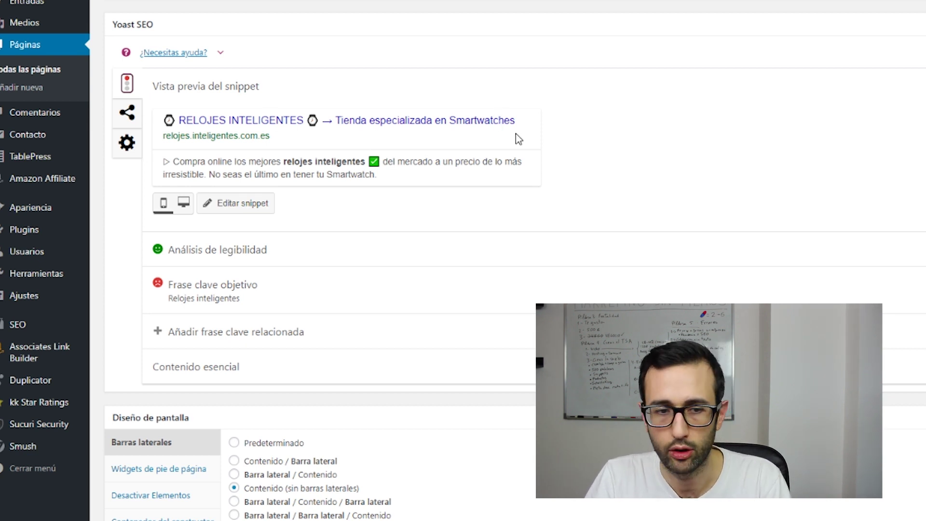
{"action": "scroll", "coordinate": [665, 153], "scroll_direction": "up", "scroll_amount": 2}
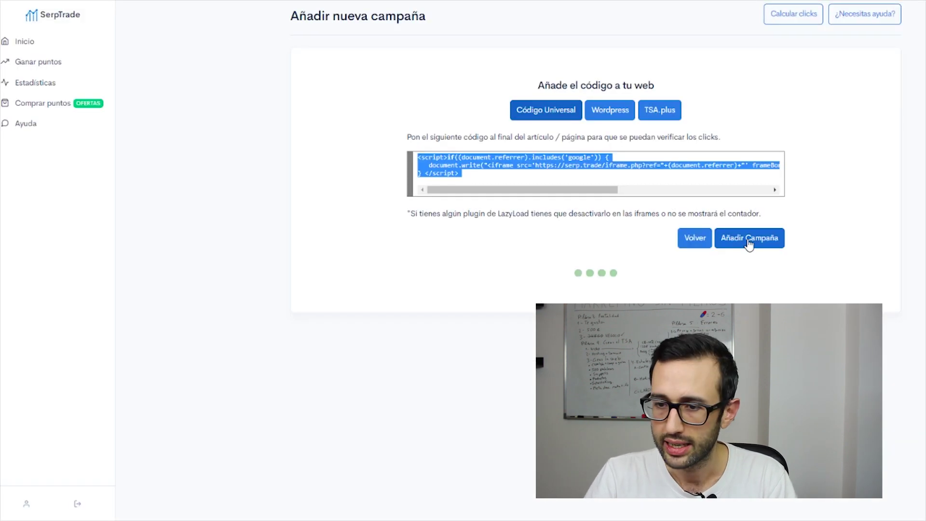
{"action": "left_click", "coordinate": [750, 237]}
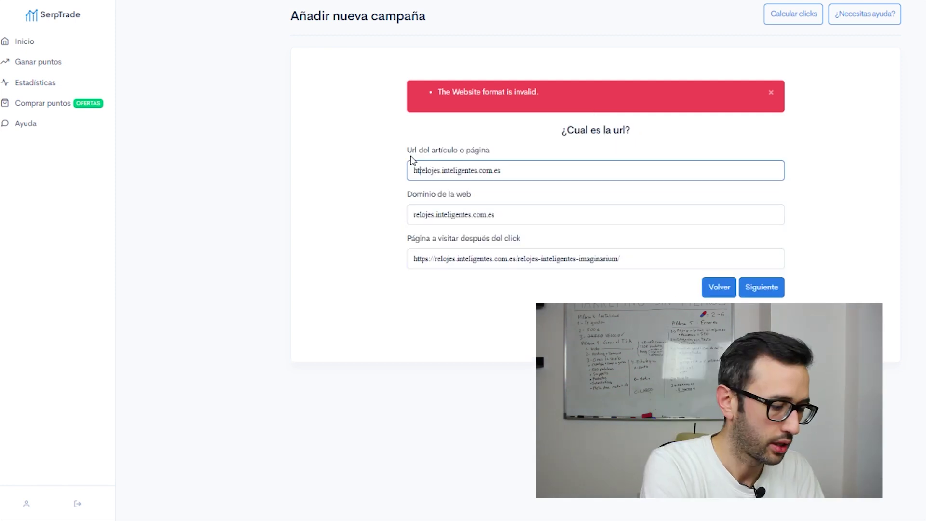
{"action": "type", "text": "https://"}
{"action": "key", "text": "Tab"}
{"action": "key", "text": "Home"}
{"action": "type", "text": "https://"}
{"action": "left_click", "coordinate": [755, 291]}
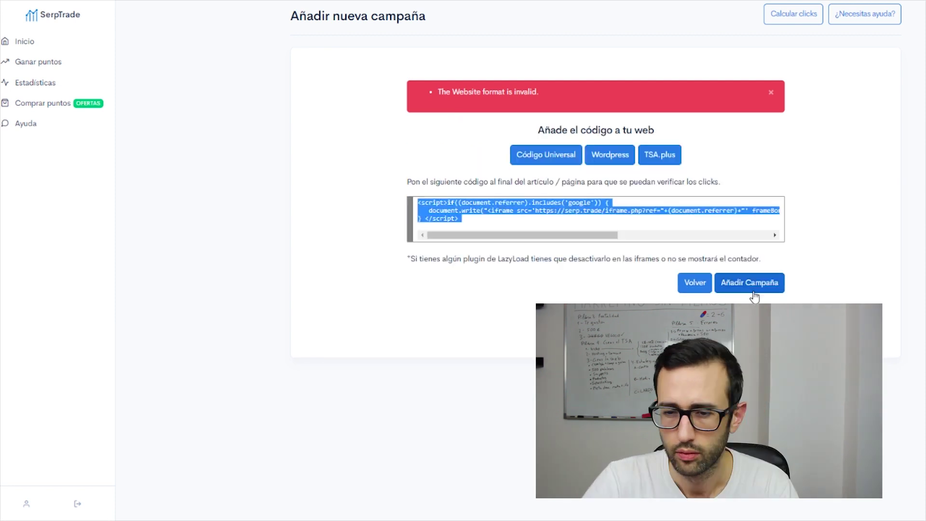
{"action": "left_click", "coordinate": [755, 295]}
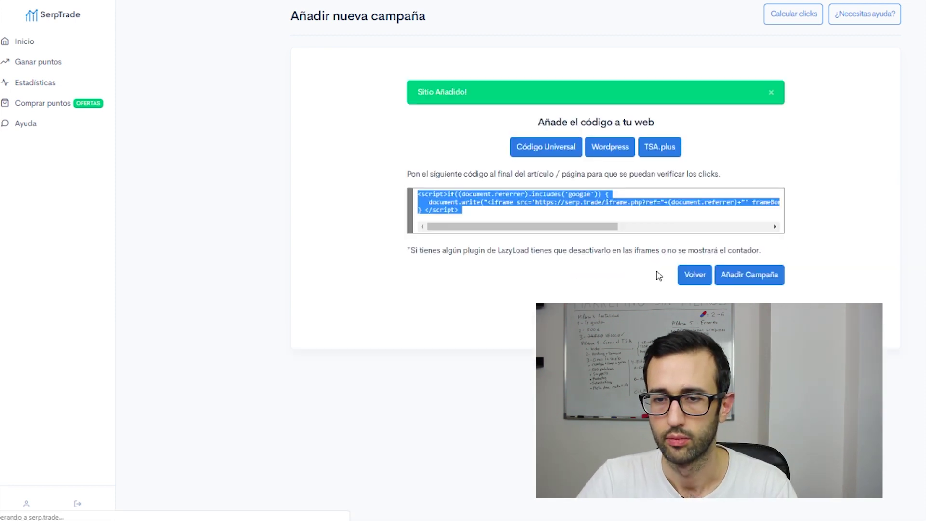